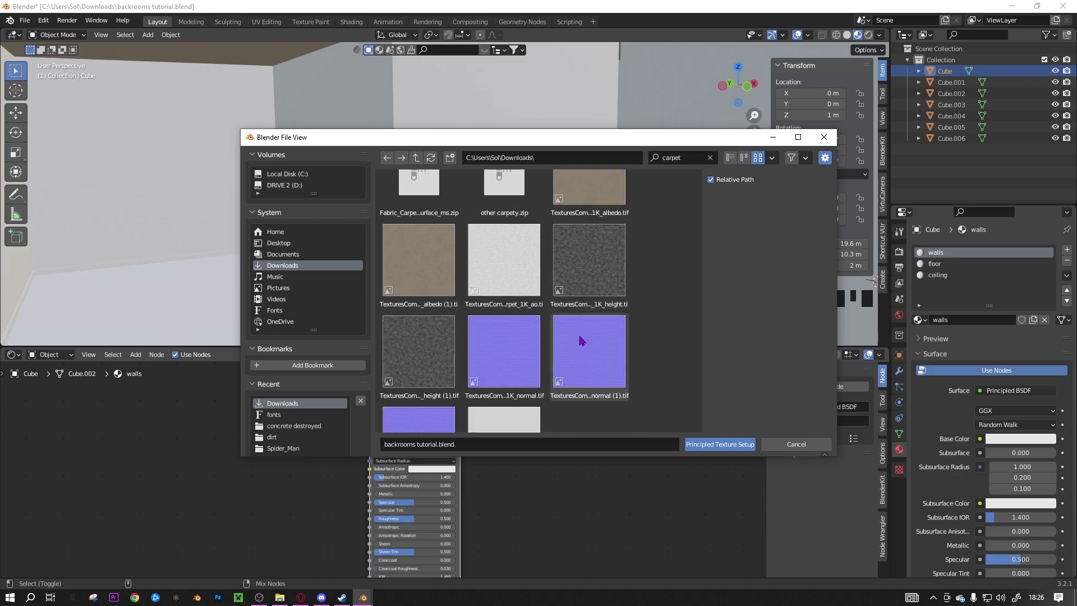
Load the Fabric_Carpet_1K albedo, height, normal and roughness images into the floor material with Principled Texture Setup
scroll(540, 365, "down", 2)
left_click(584, 242)
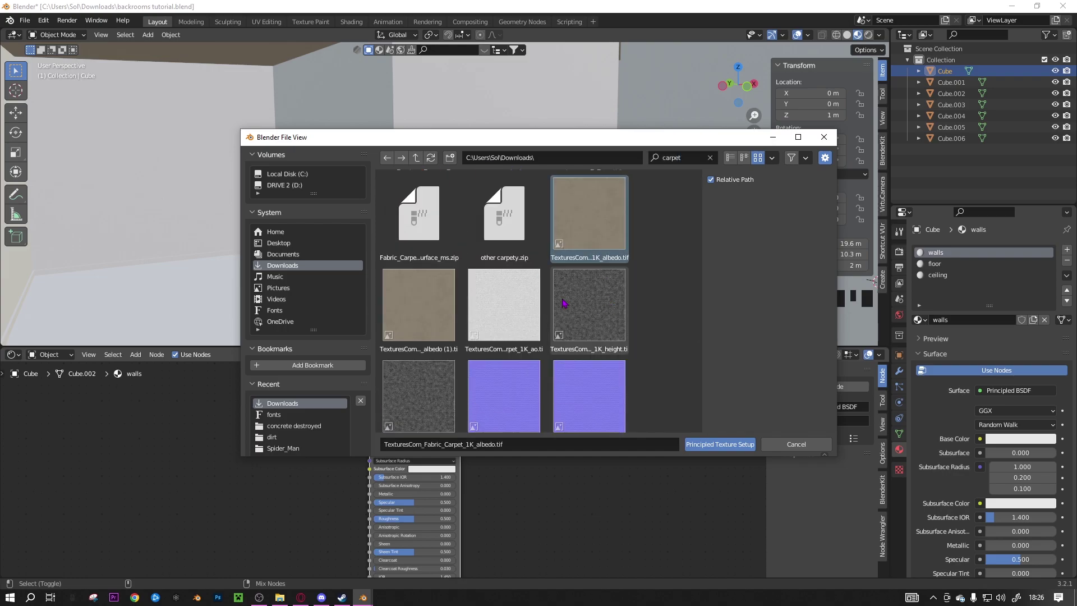
left_click(615, 322, "ctrl")
scroll(634, 338, "down", 5)
left_click(504, 286, "ctrl")
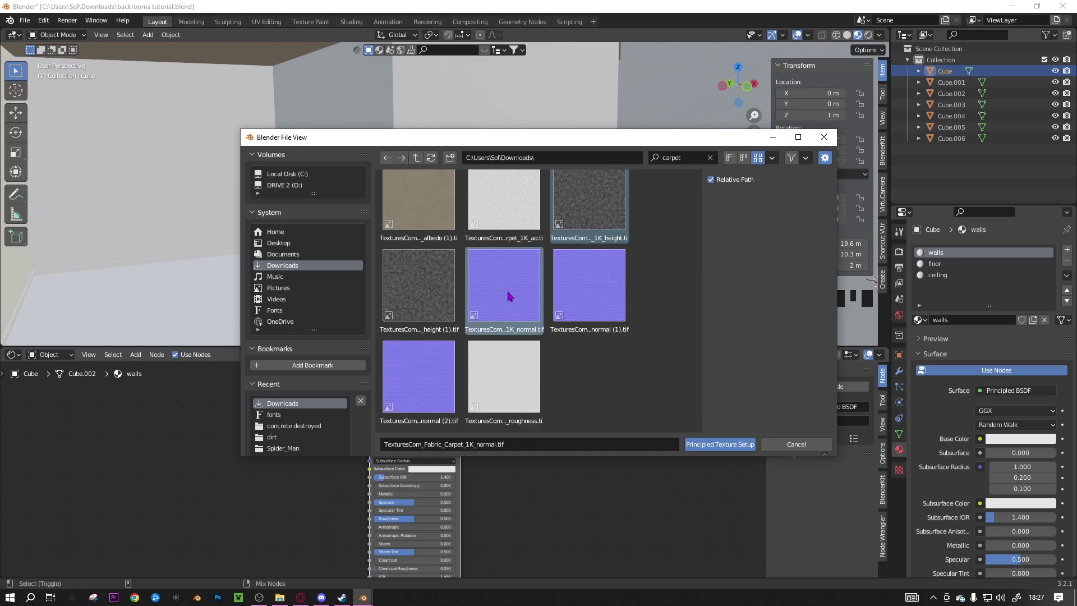
left_click(503, 381, "ctrl")
left_click(719, 443)
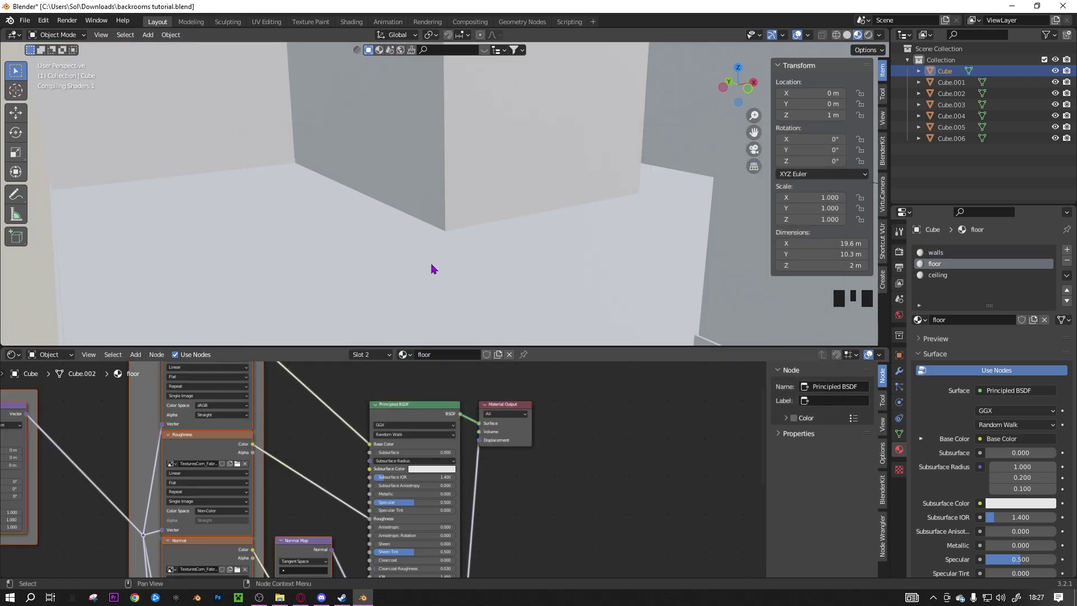
In Edit Mode, select one floor face of the room and extend the selection to all faces with the same material
middle_click_drag(580, 254, 511, 150)
scroll(503, 223, "down", 6)
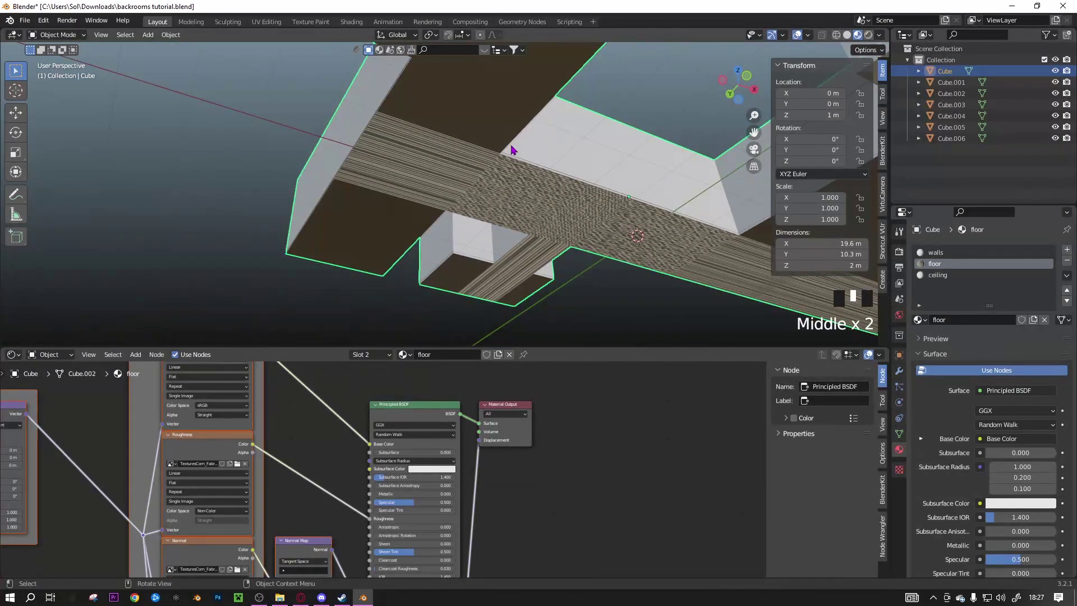
key("Tab")
scroll(576, 183, "down", 3)
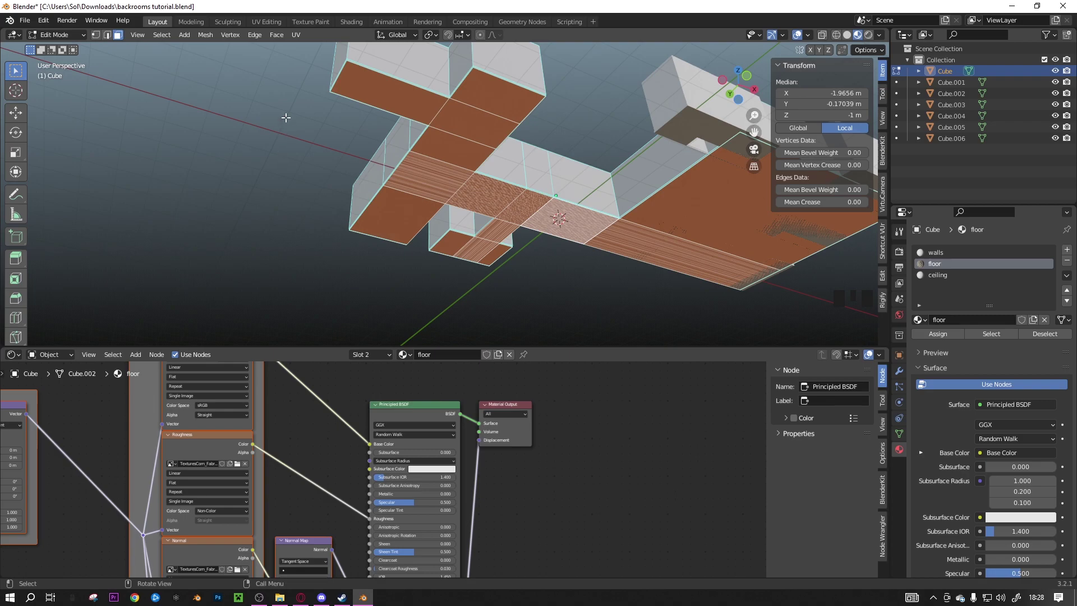
left_click(162, 35)
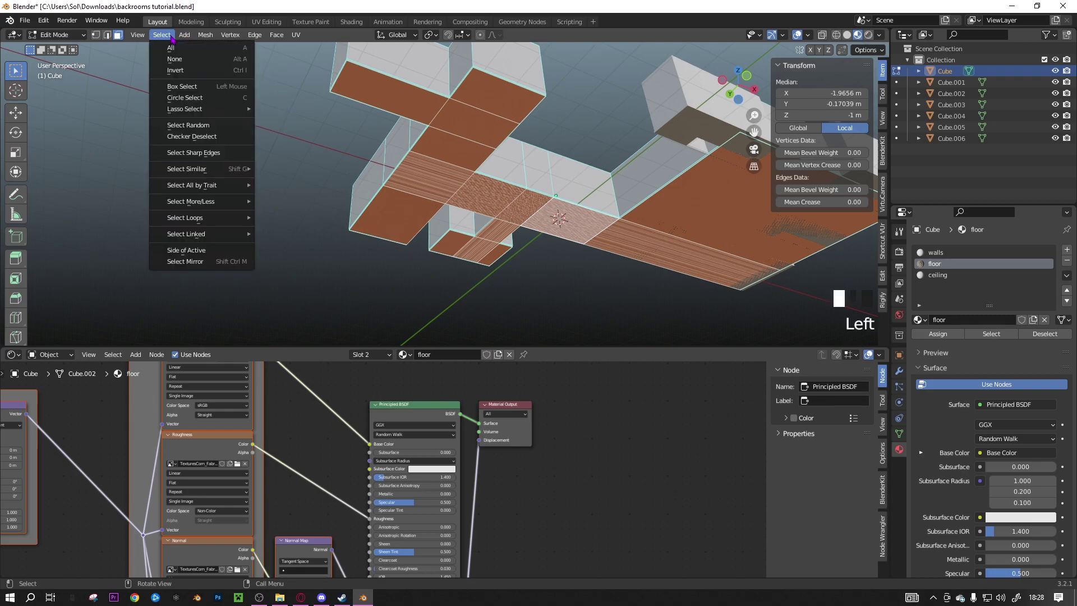
mouse_move(236, 169)
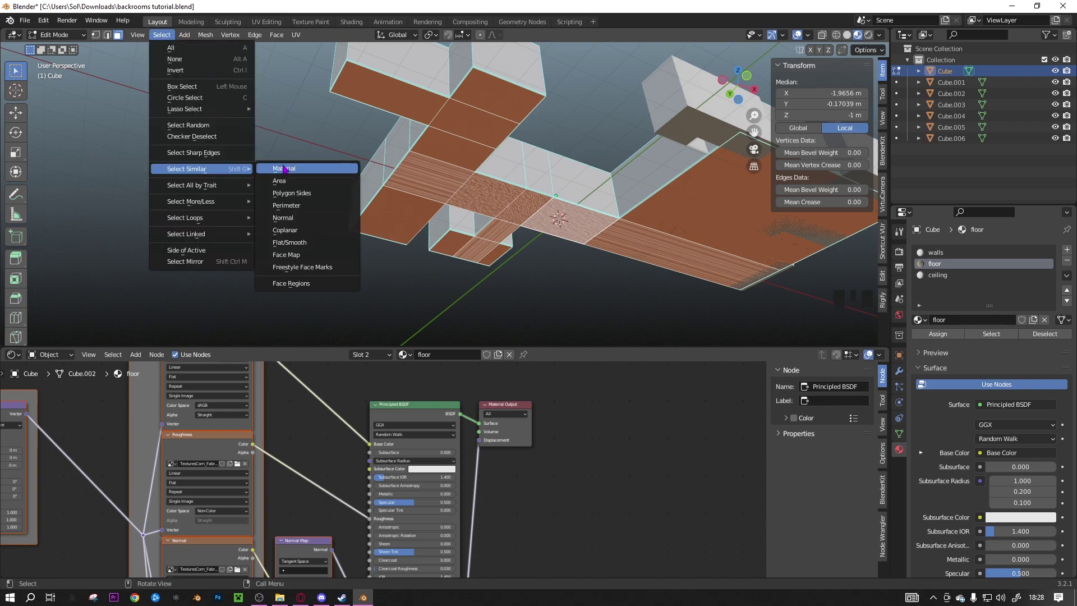
left_click(284, 169)
left_click(399, 296)
left_click(396, 224)
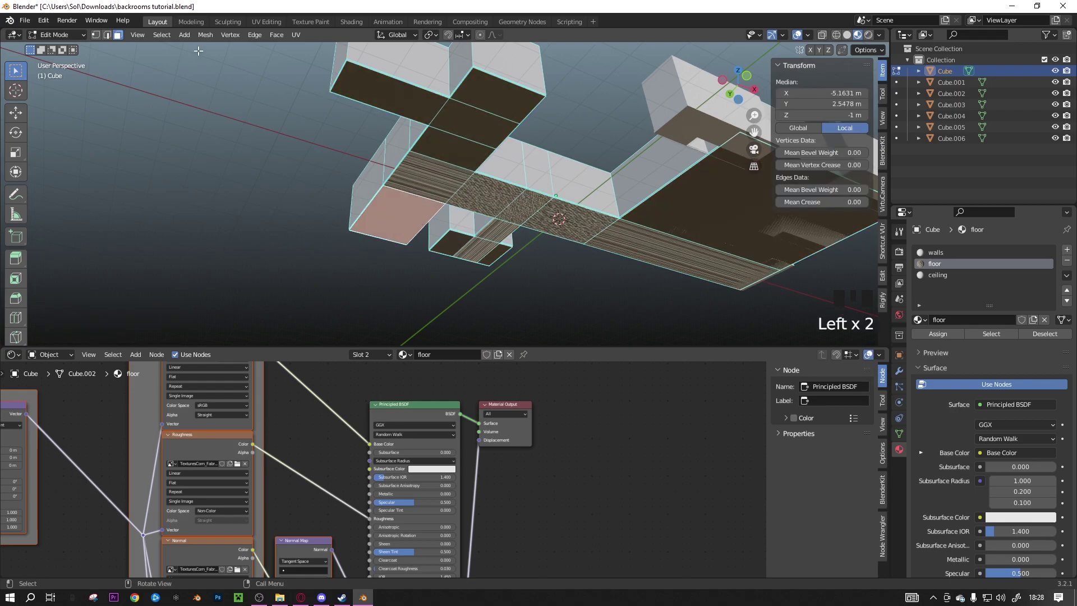
left_click(161, 35)
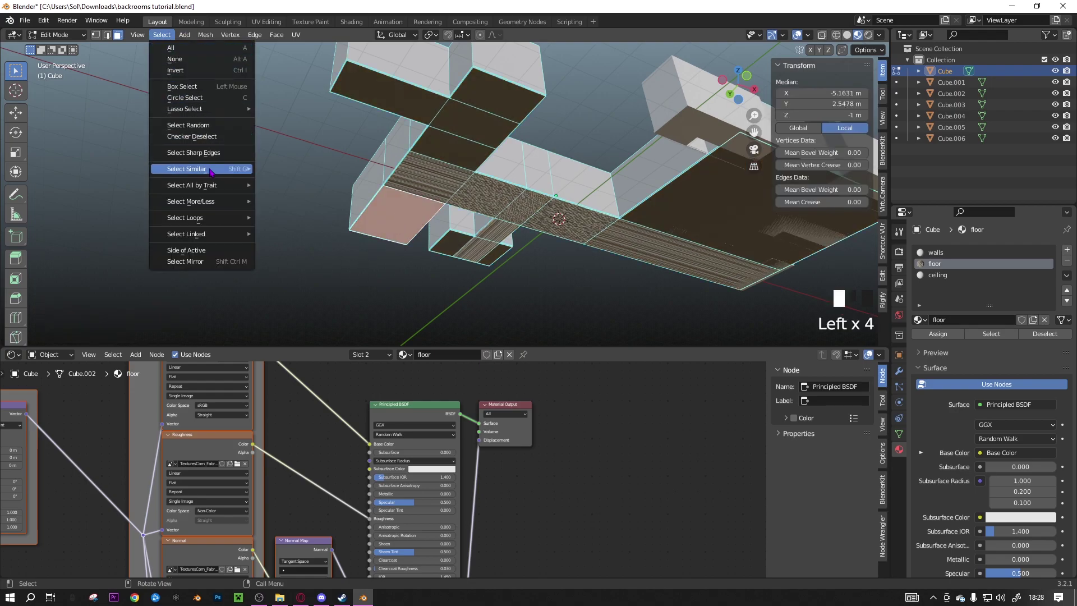
mouse_move(219, 169)
left_click(284, 168)
Unwrap the selected floor faces with Cube Projection and return to Object Mode
middle_click_drag(482, 213, 432, 176)
scroll(493, 219, "up", 3)
key("u")
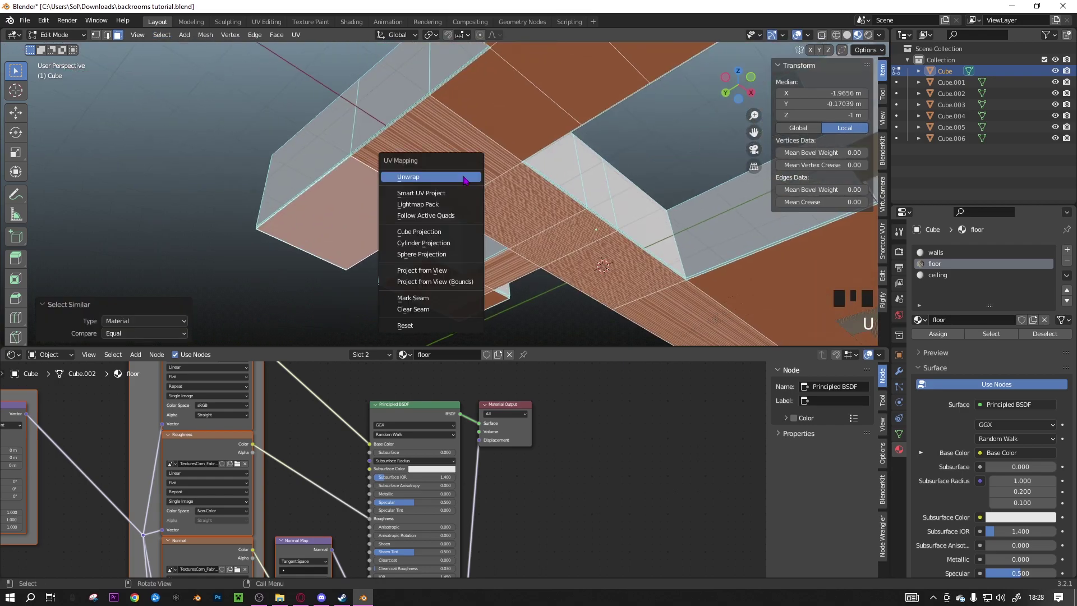
left_click(437, 232)
middle_click_drag(559, 251, 594, 221)
key("Tab")
scroll(594, 221, "up", 3)
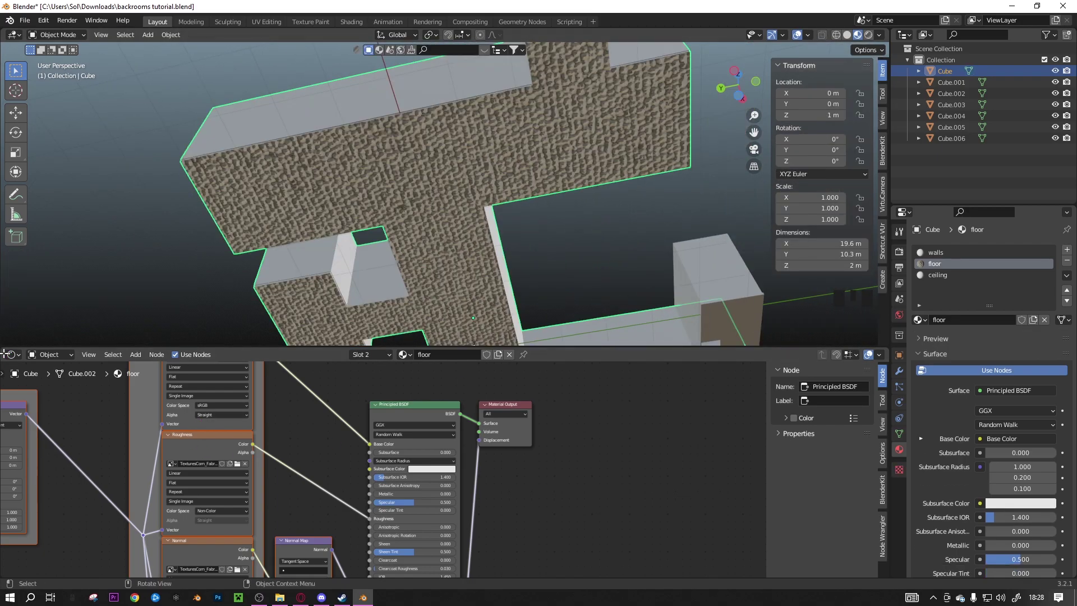
Split the shader editor area in two and turn one half into a UV Editor
left_click_drag(5, 354, 410, 381)
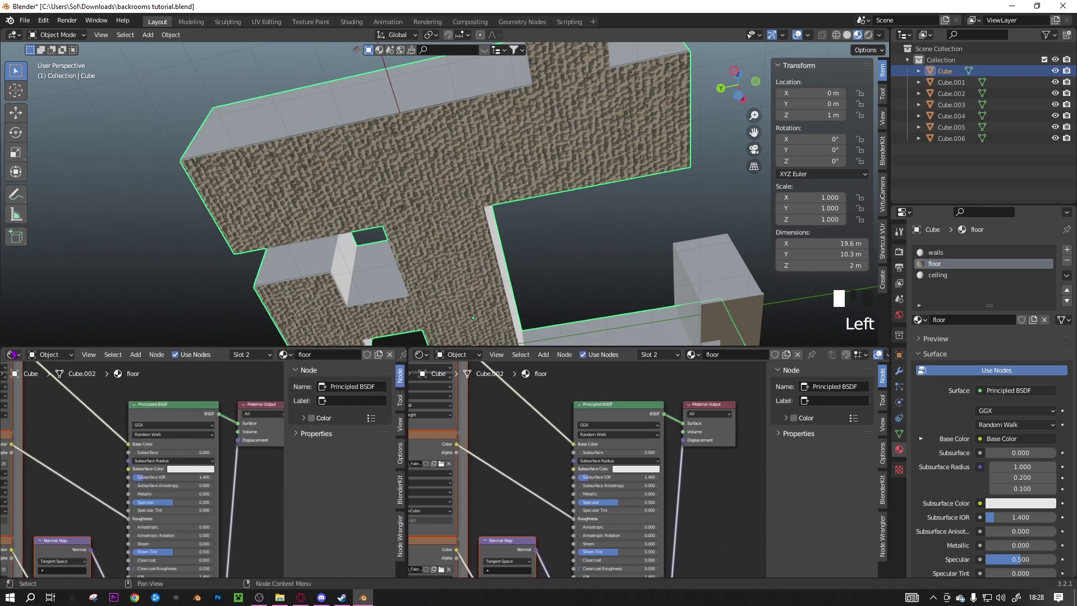
left_click(11, 353)
left_click(69, 403)
Scale up all of the floor's UV islands in Edit Mode so the carpet pattern repeats more finely
key("Tab")
scroll(244, 510, "up", 7)
scroll(244, 509, "down", 1)
key("a")
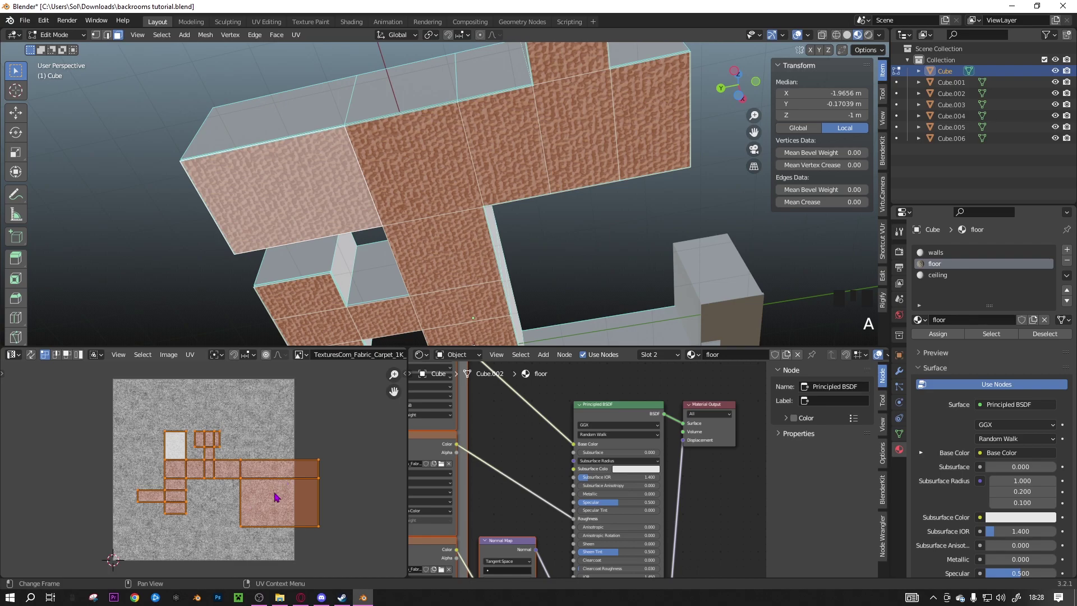
key("s")
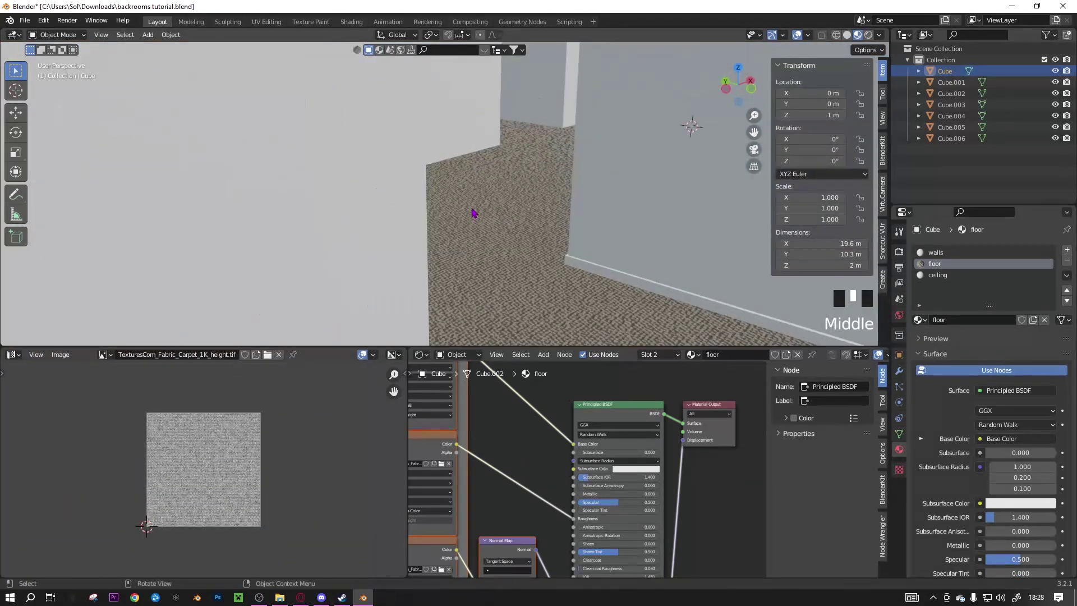
middle_click_drag(474, 210, 383, 217)
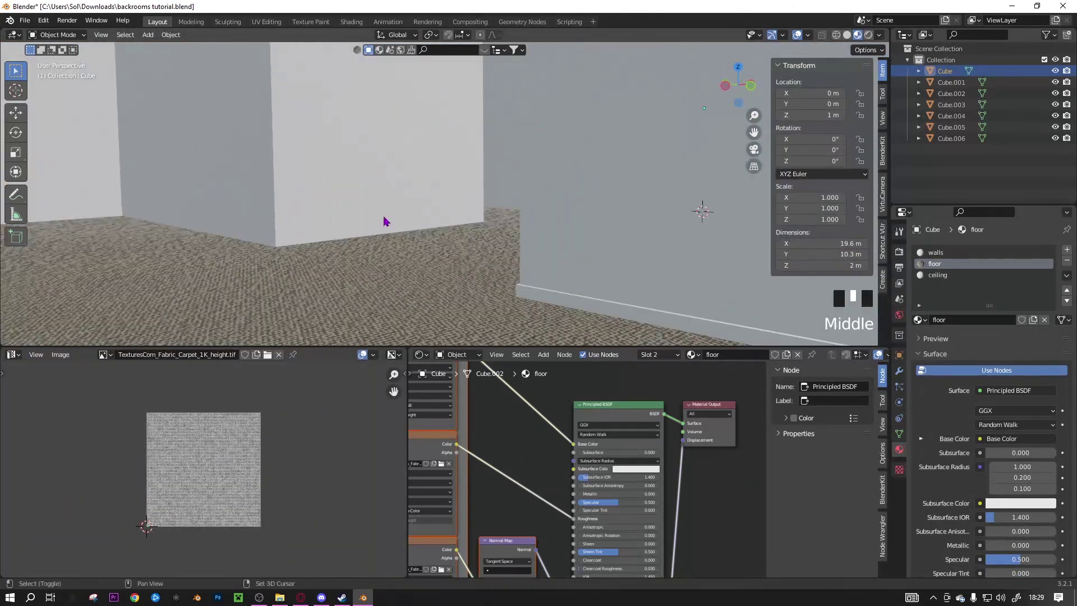
scroll(428, 320, "down", 2)
Enlarge the floor's UV islands again to shrink the carpet weave further, and leave Edit Mode
scroll(224, 510, "down", 9)
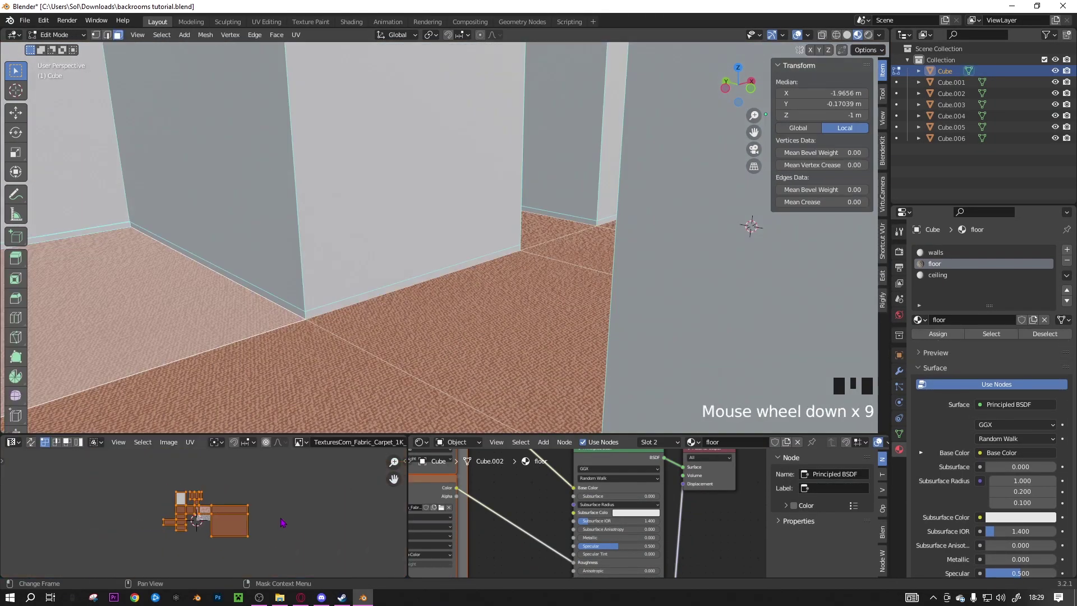
key("s")
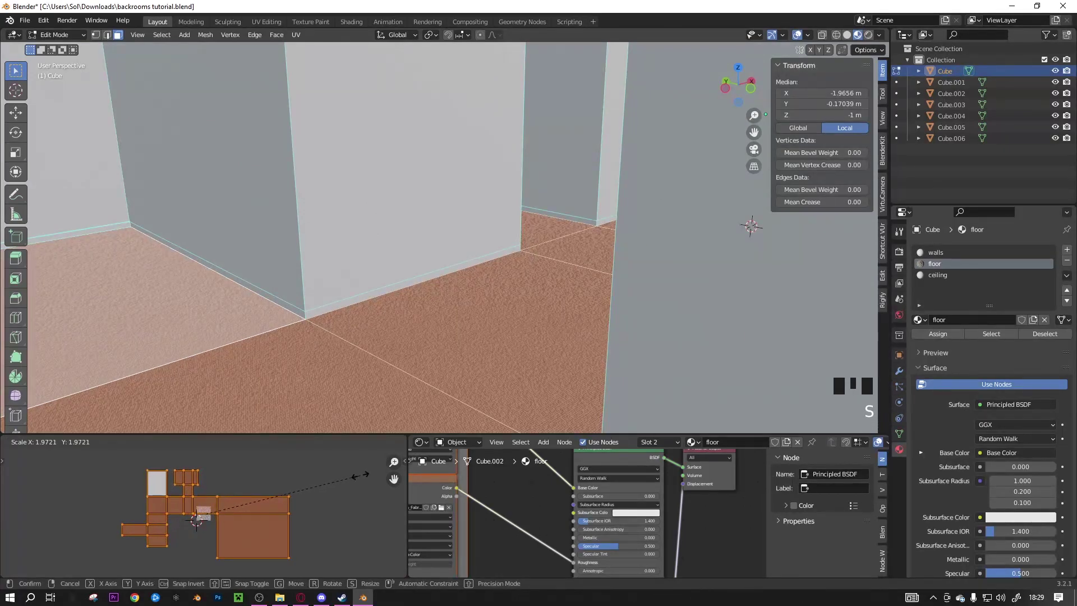
left_click(395, 471)
key("Tab")
middle_click_drag(338, 291, 394, 219, "shift")
scroll(394, 219, "up", 1)
middle_click_drag(394, 219, 340, 134, "shift")
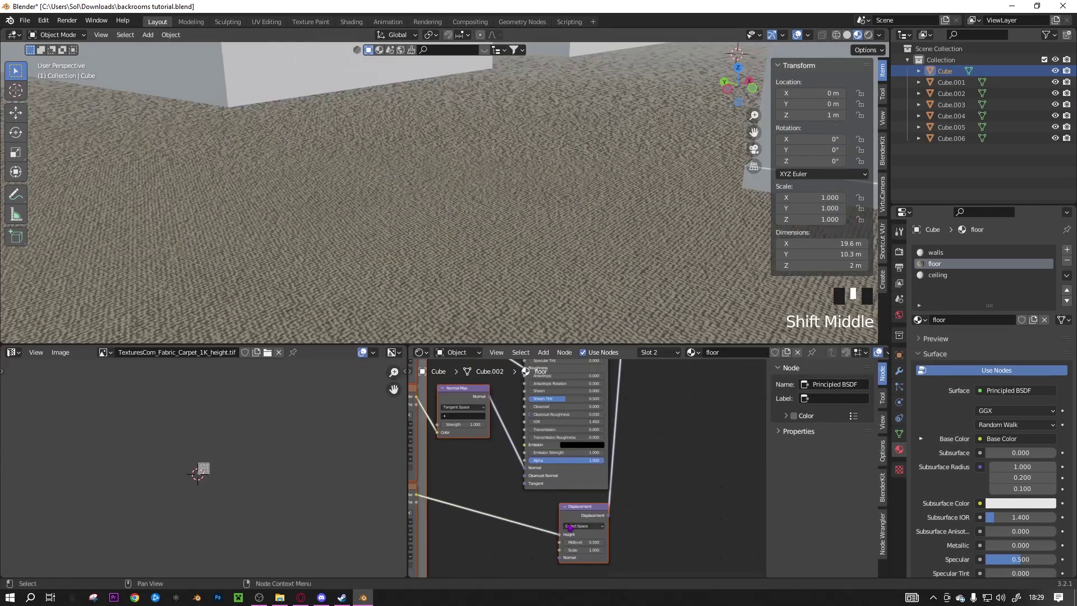
Replace the floor material's Displacement node with a Bump node before the shader's Normal input, feeding its Height from the height texture's Color
left_click(589, 512)
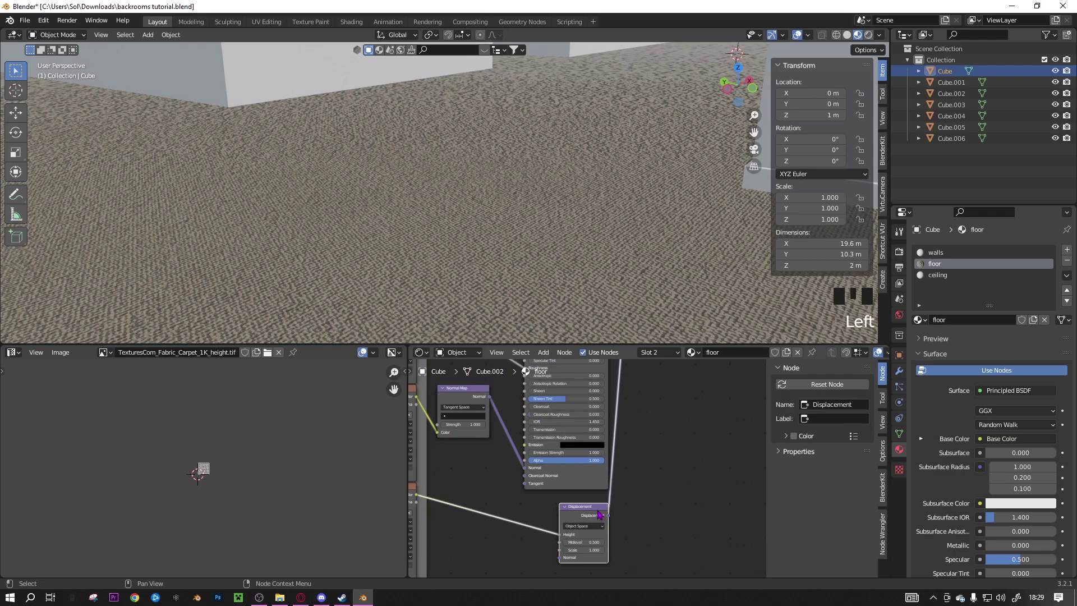
key("Delete")
key("shift+a")
left_click(540, 458)
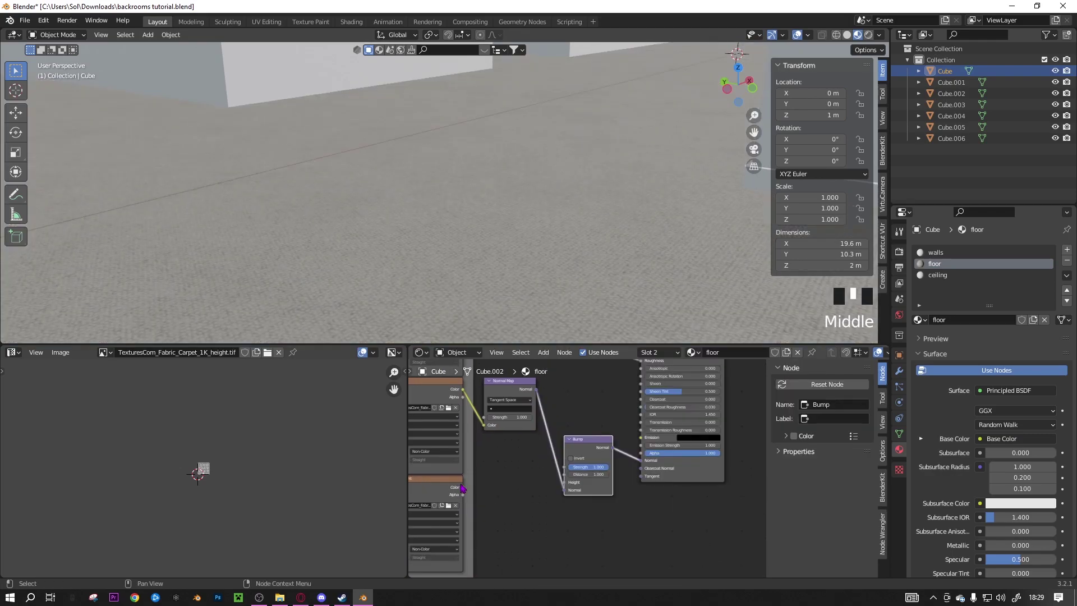
left_click_drag(462, 488, 564, 483)
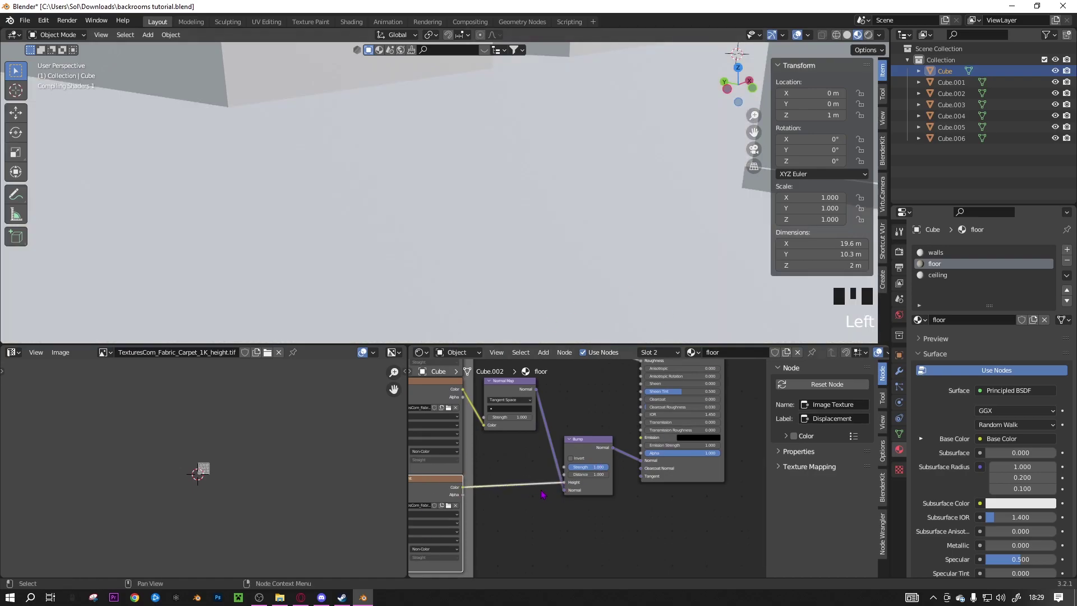
Lower the Strength of the floor material's Bump node
scroll(583, 471, "up", 13)
mouse_move(587, 465)
left_mouse_down()
mouse_move(535, 465)
mouse_move(589, 464)
mouse_move(577, 464)
left_mouse_up()
left_click(603, 461)
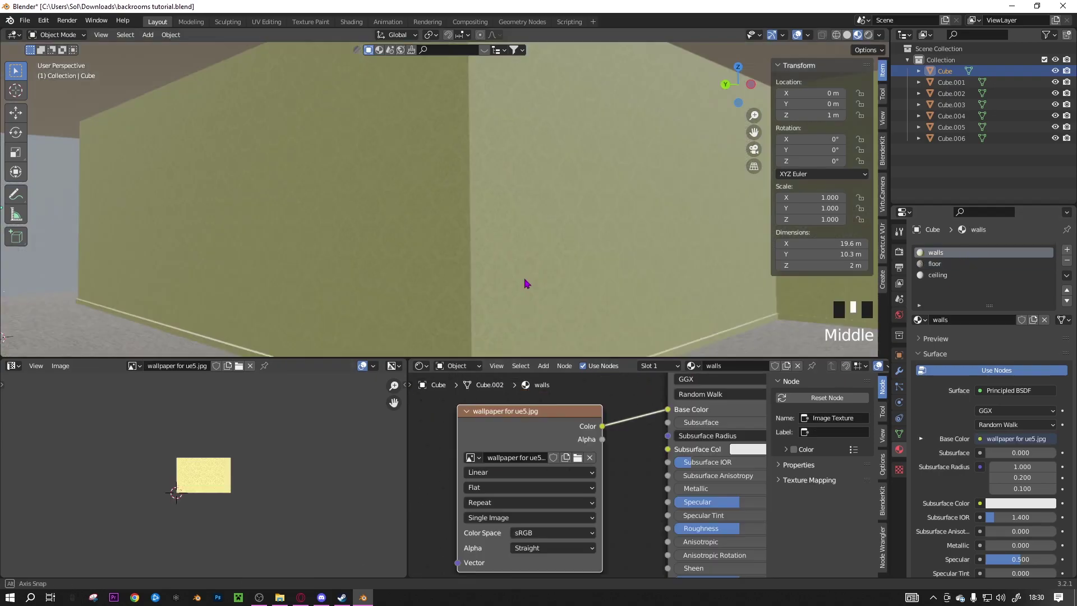
middle_click_drag(523, 284, 538, 226)
scroll(196, 455, "down", 4)
key("Tab")
key("Tab")
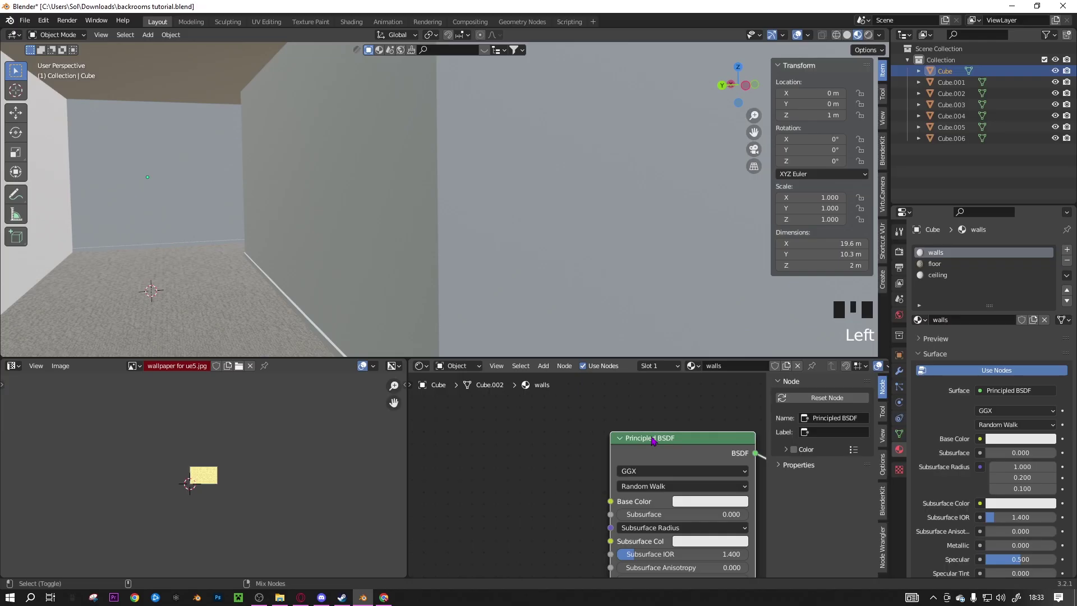
Load the wallpaper folder's albedo, EXR displacement, normal and roughness images into the walls material with Principled Texture Setup
key("ctrl+shift+t")
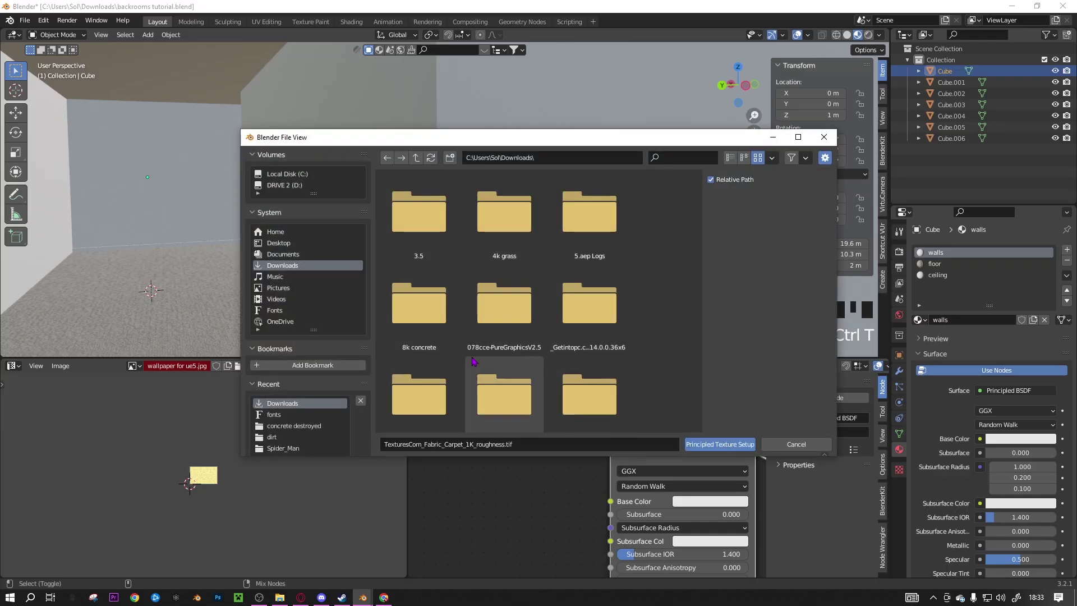
double_click(419, 303)
left_click(515, 325, "ctrl")
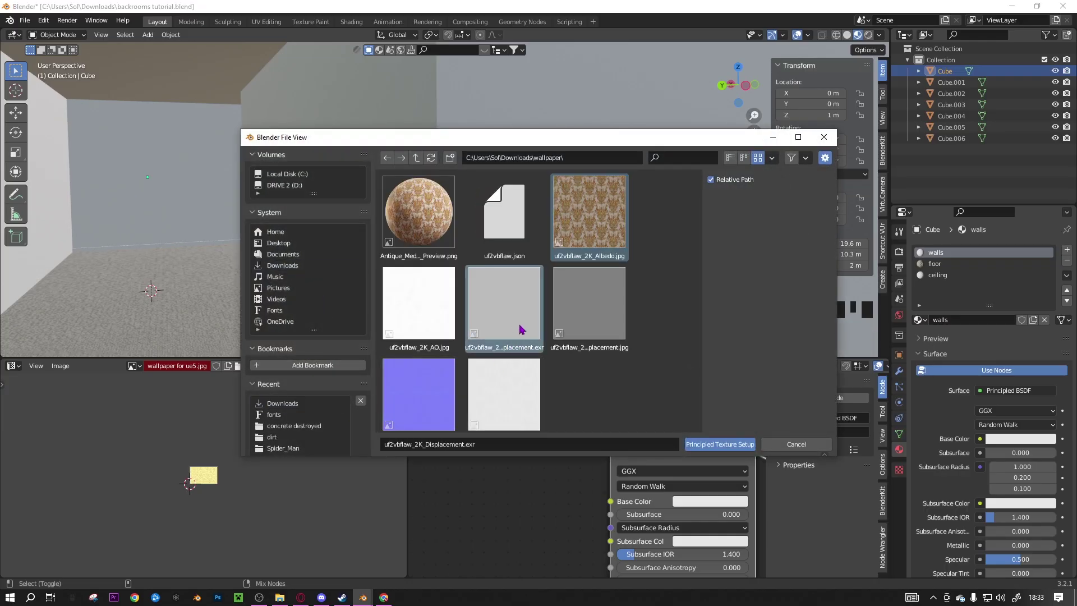
scroll(505, 337, "down", 1)
left_click(441, 372, "ctrl")
left_click(494, 377, "ctrl")
left_click(691, 438)
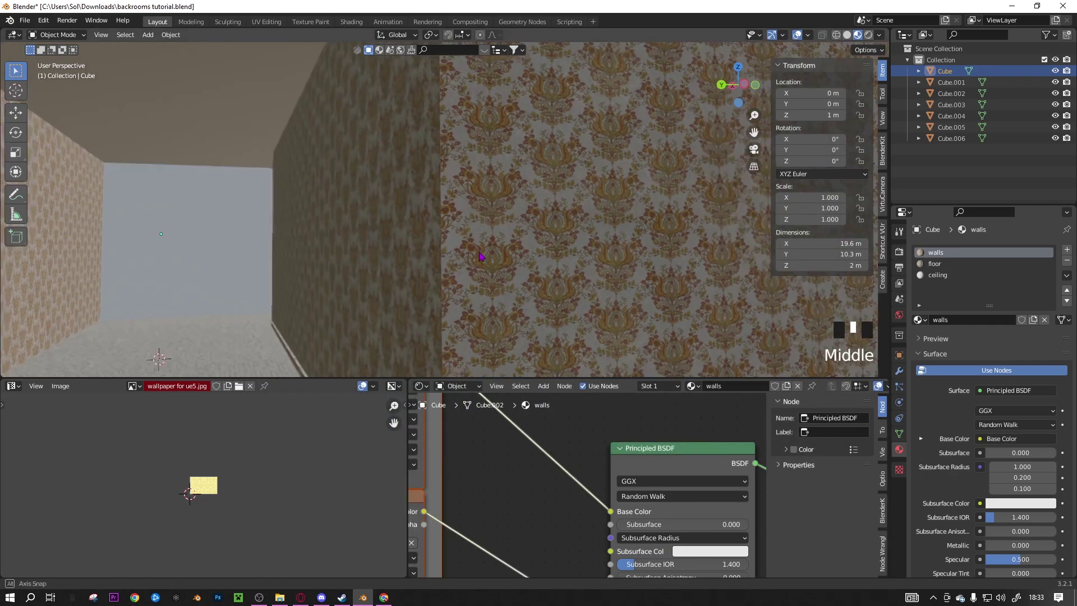
Insert a ColorRamp node between the wallpaper albedo texture and the Base Color of the walls material
middle_click_drag(478, 250, 505, 264)
middle_click_drag(494, 269, 489, 286, "shift")
scroll(544, 477, "down", 4)
middle_click_drag(544, 477, 569, 480)
key("shift+a")
left_click(600, 463)
left_click(560, 430)
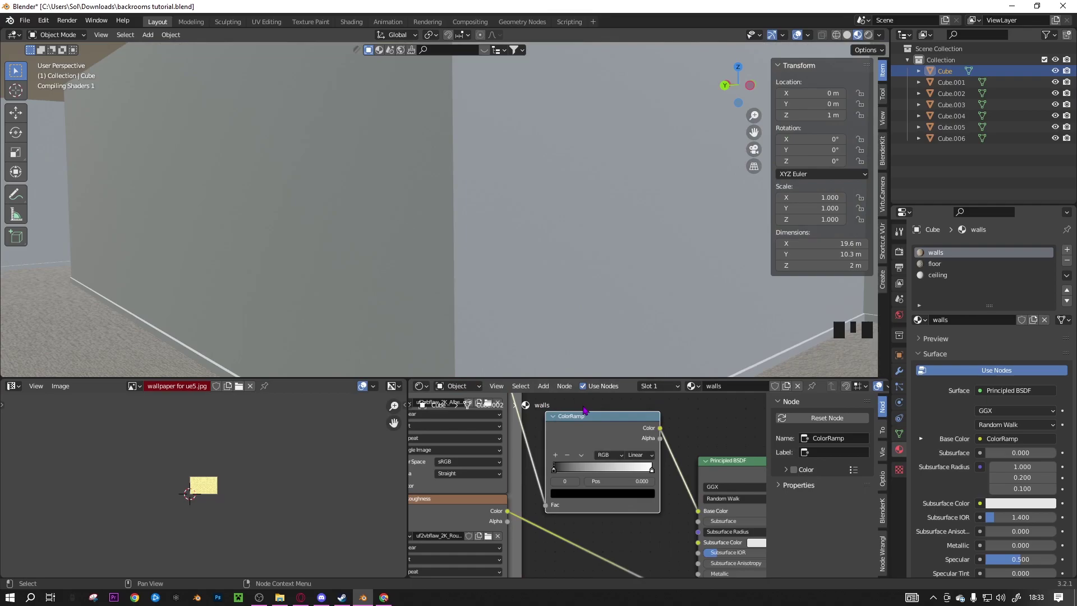
Change the ColorRamp's black stop to a pale yellow
scroll(496, 497, "up", 2)
left_click(524, 521)
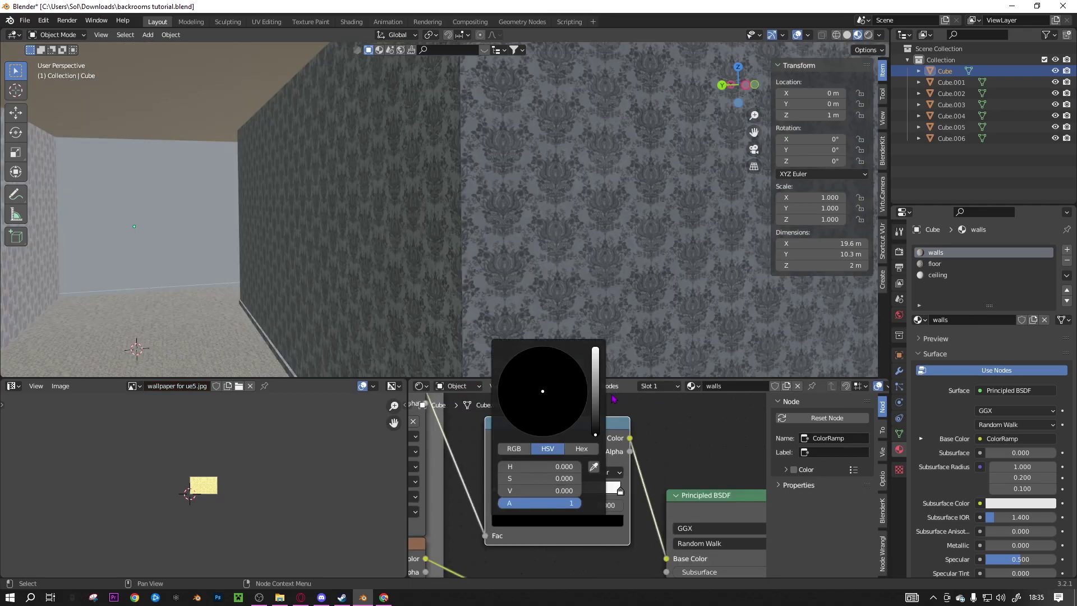
left_click(595, 384)
left_click_drag(536, 393, 532, 395)
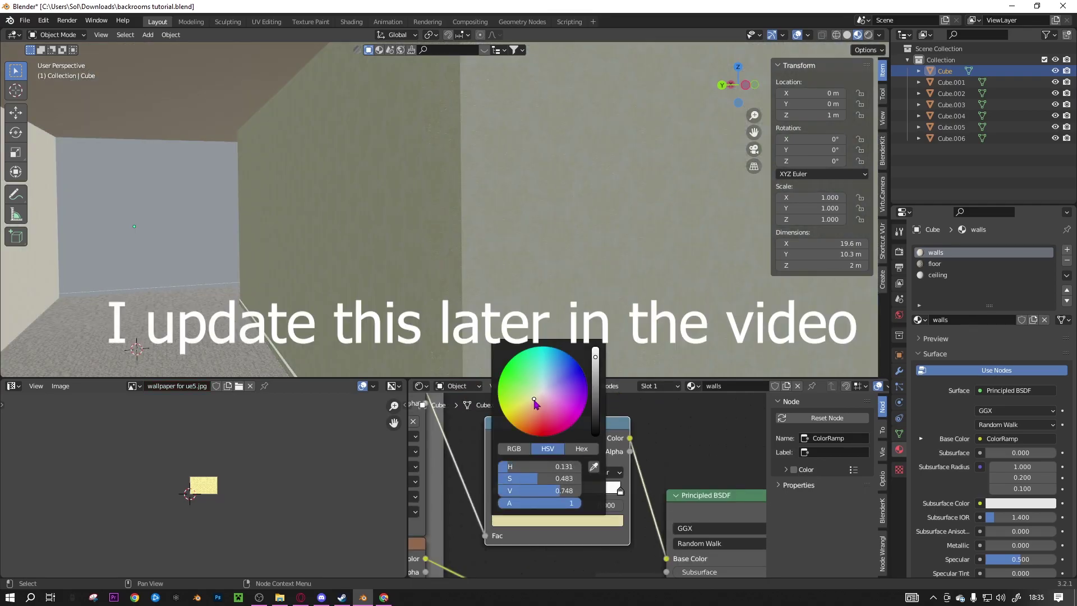
mouse_move(535, 406)
left_mouse_down()
mouse_move(542, 395)
mouse_move(534, 405)
left_mouse_up()
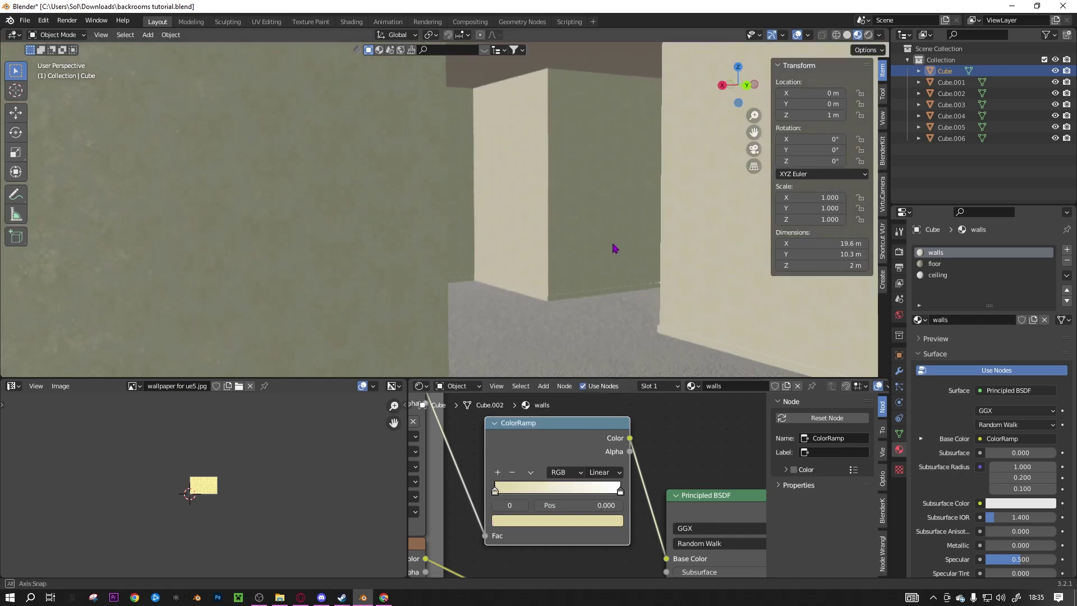
Assign the existing walls material to Cube.002, the untextured block at the end of the corridor
middle_click_drag(614, 247, 631, 248)
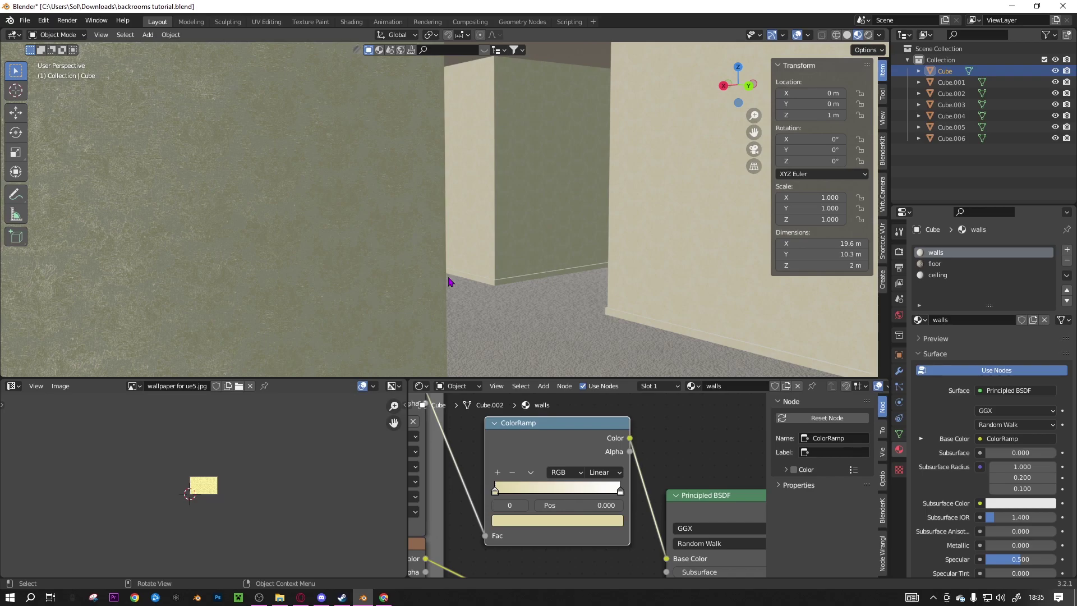
middle_click_drag(449, 282, 377, 192)
left_click(381, 172)
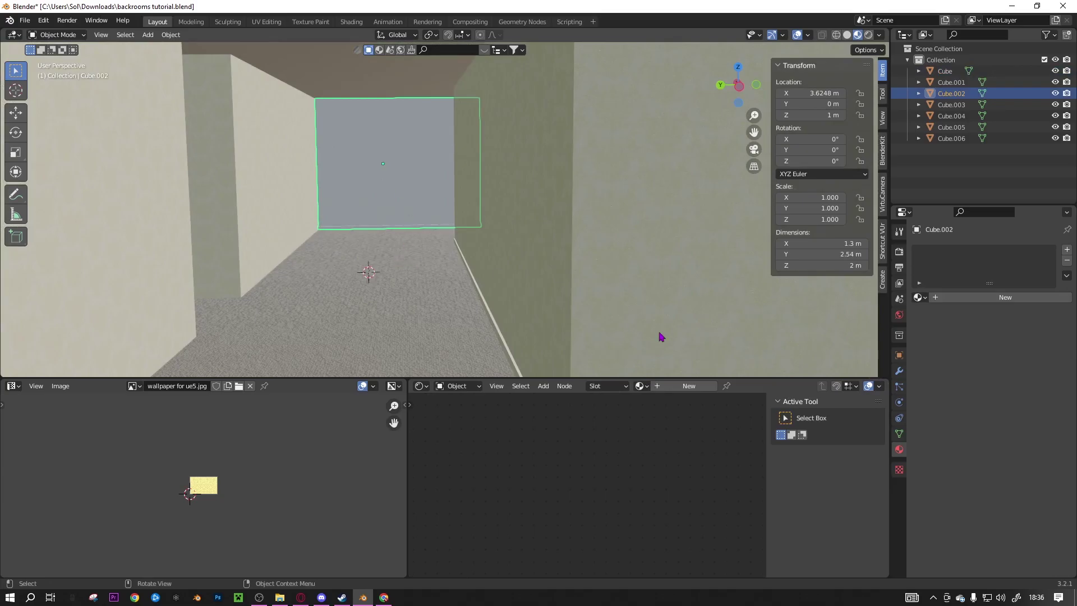
left_click(639, 386)
left_click(659, 448)
Assign the existing walls material to the plain free-standing partition in the middle of the room
middle_click_drag(427, 204, 376, 248)
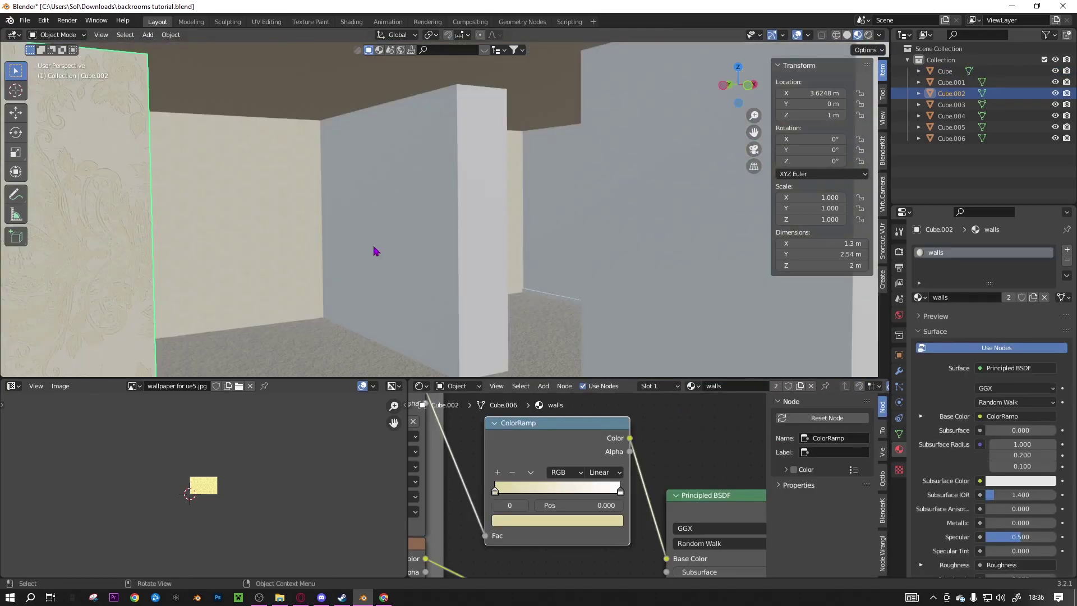
left_click(375, 248)
left_click(645, 387)
left_click(673, 405)
Assign the existing walls material to the plain block behind the partition and to Cube.004, the large foreground block
left_click(594, 271)
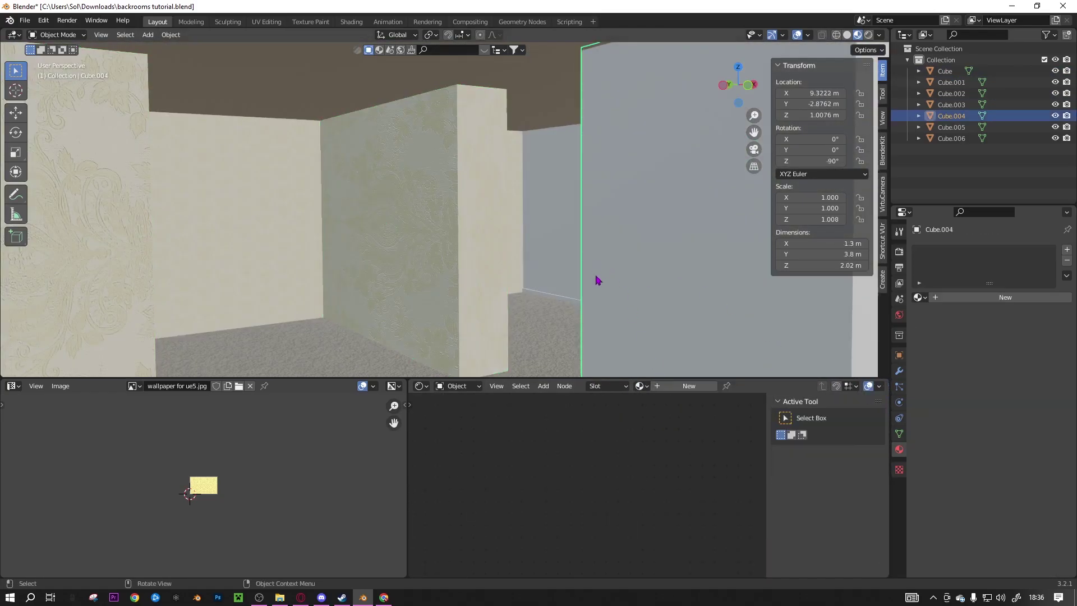
left_click(645, 387)
left_click(656, 404)
left_click(678, 356)
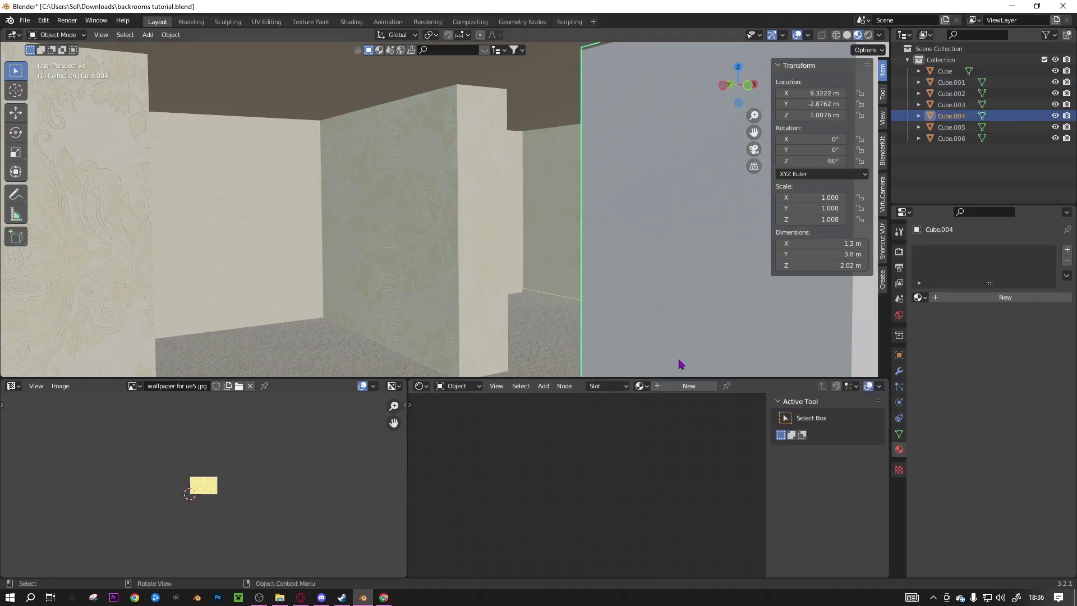
left_click(639, 386)
left_click(660, 404)
Assign the existing walls material to Cube.005, the untextured block next to Cube.004
middle_click_drag(667, 326, 620, 234)
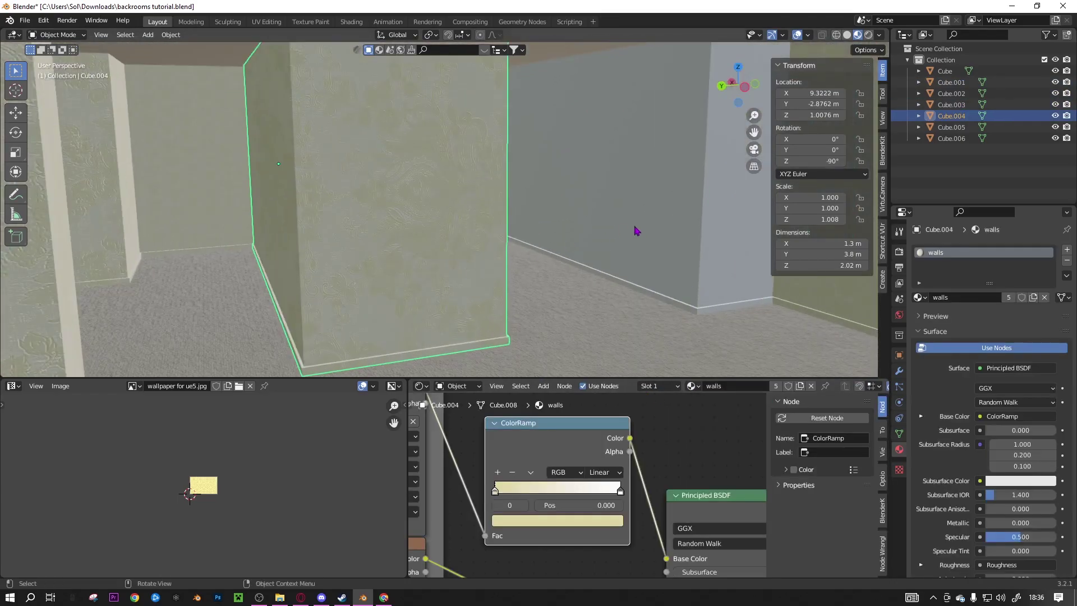
left_click(620, 233)
left_click(639, 386)
type("wa")
left_click(650, 402)
Assign the existing walls material to the last block that is still plain grey
middle_click_drag(636, 277, 685, 264)
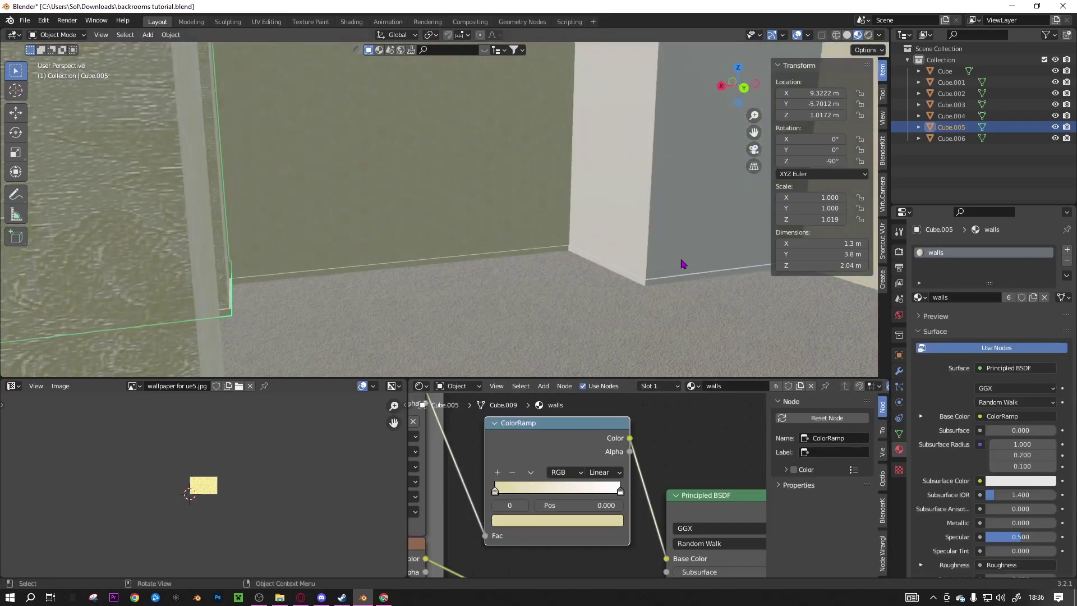
left_click(664, 268)
left_click(639, 386)
left_click(653, 404)
Select all the separate wall blocks together and unwrap all their faces with Cube Projection
middle_click_drag(437, 236, 496, 243)
left_click(527, 235, "shift")
left_click(315, 246, "shift")
middle_click_drag(315, 245, 523, 278)
left_click(354, 226, "shift")
left_click(380, 248, "shift")
left_click(329, 255, "shift")
key("Tab")
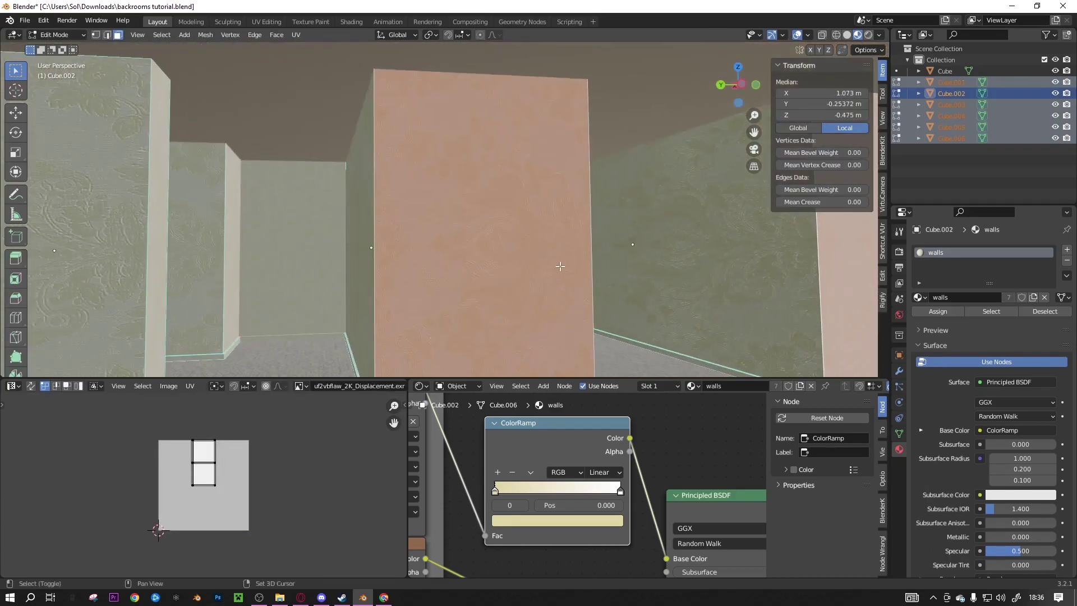
key("a")
key("u")
left_click(523, 277)
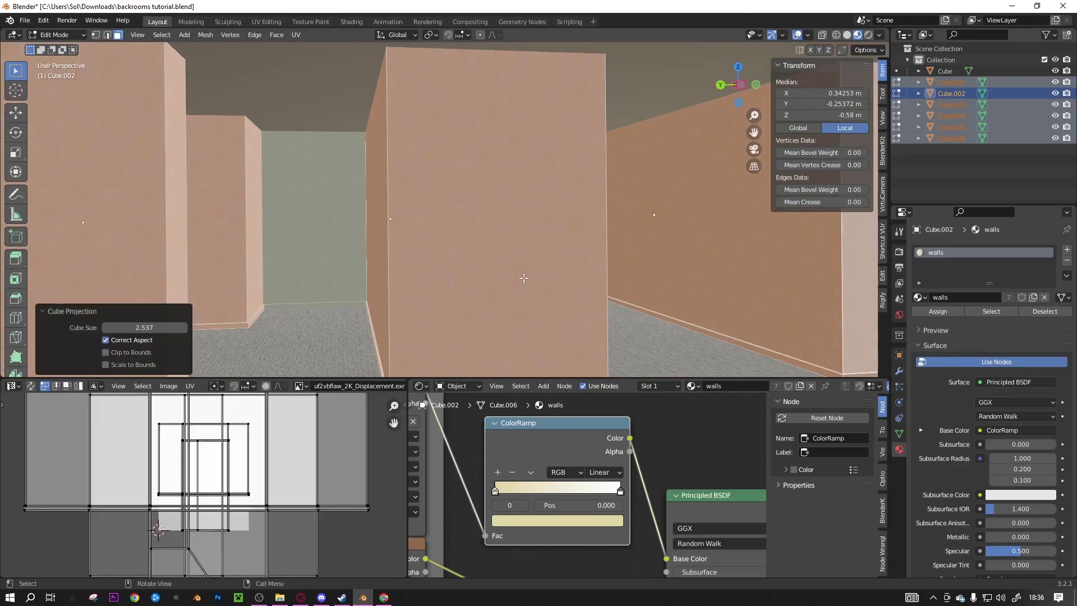
key("Tab")
Save the Blender file
middle_click_drag(490, 279, 436, 269)
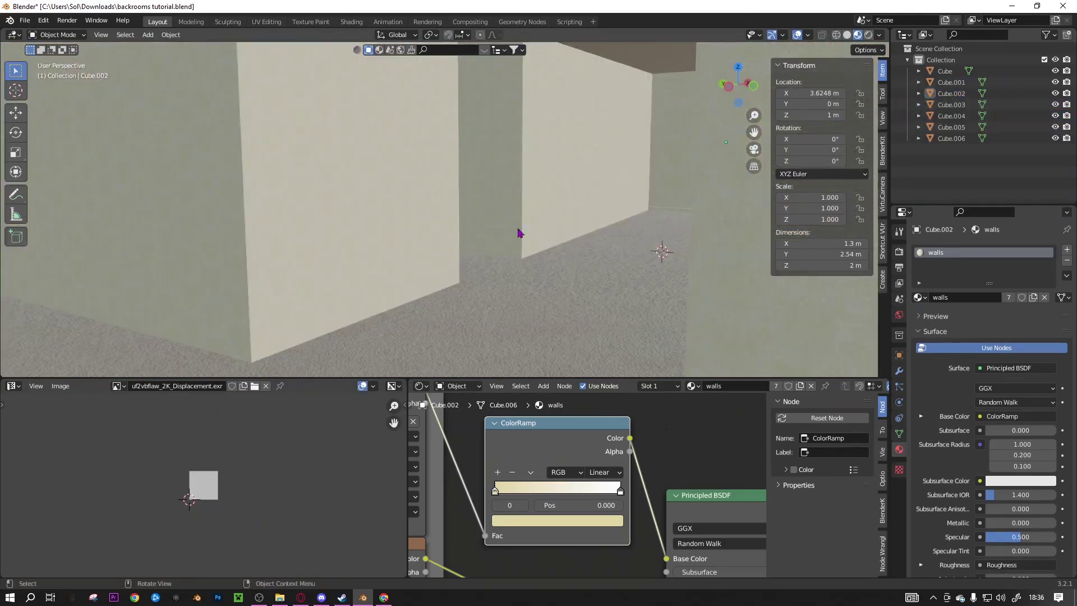
middle_click_drag(519, 233, 463, 264, "shift")
key("ctrl+s")
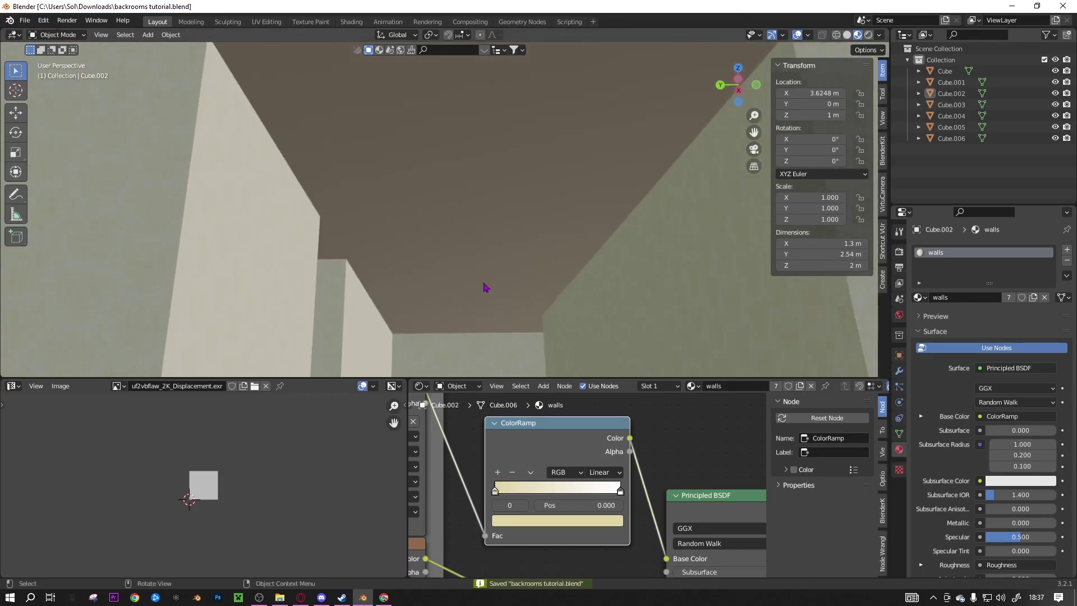
Load the TexturesCom OfficeCeiling 1K texture set into the room's ceiling material using Principled Texture Setup
left_click(483, 221)
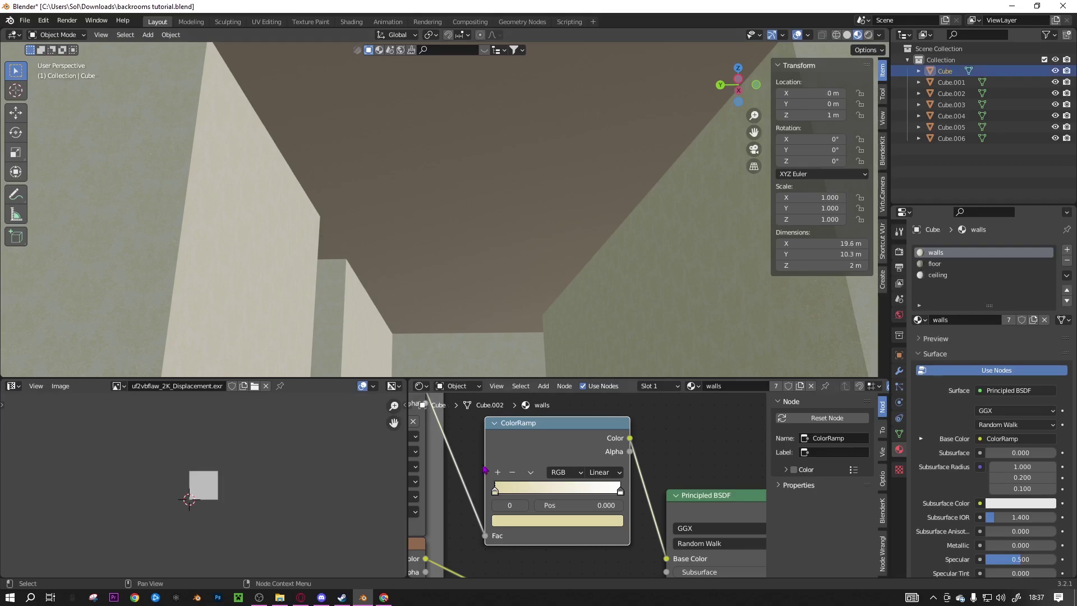
scroll(470, 467, "down", 1)
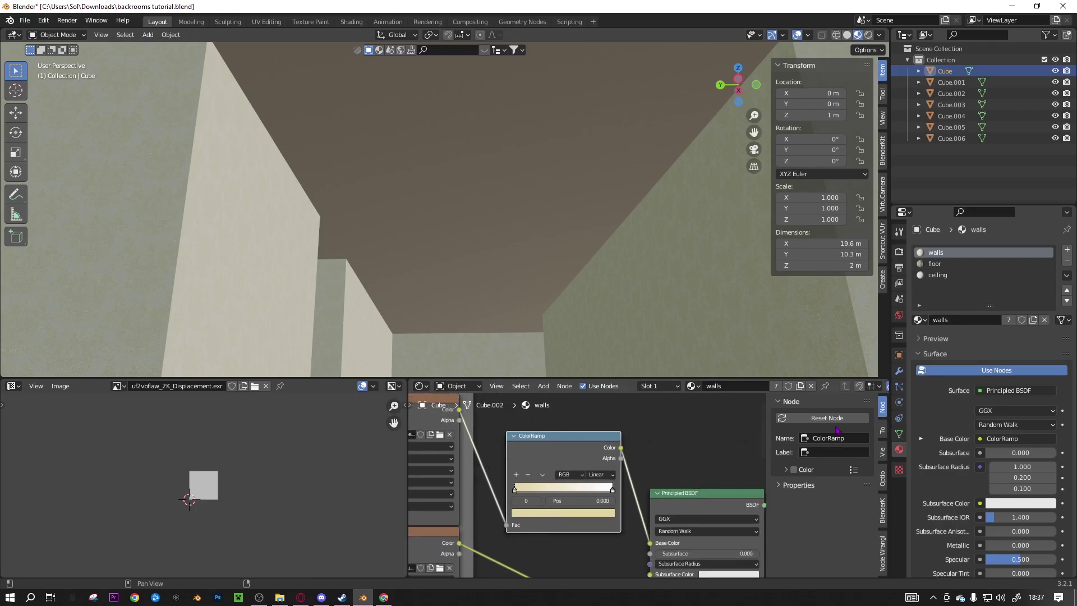
left_click(937, 275)
key("ctrl+shift+t")
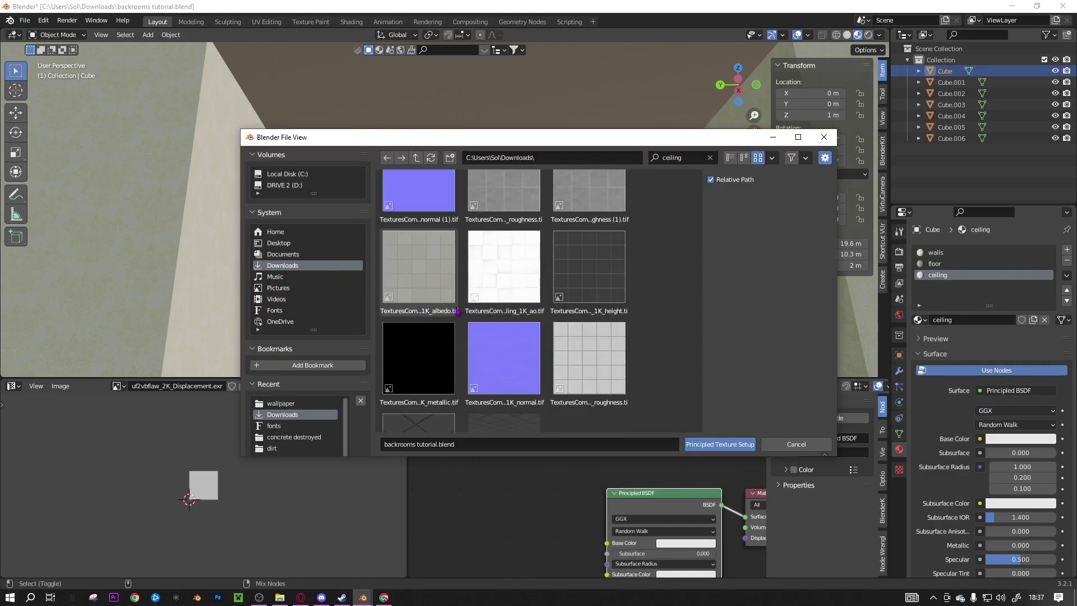
scroll(430, 276, "down", 2)
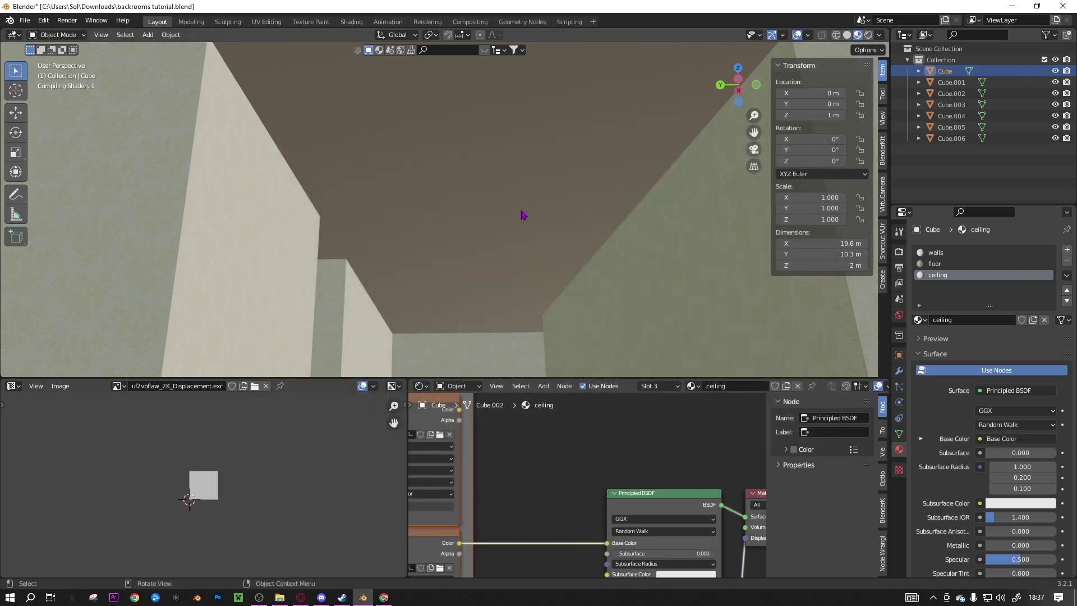
Select all ceiling faces of the room by similar material and unwrap them with Cube Projection
middle_click_drag(500, 229, 486, 291, "shift")
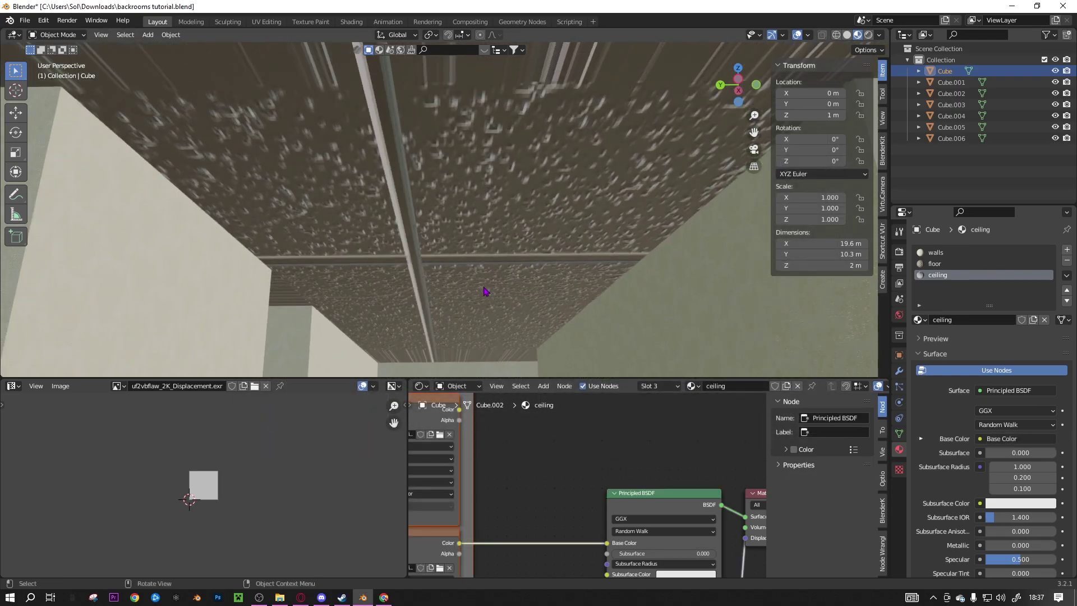
scroll(484, 291, "down", 1)
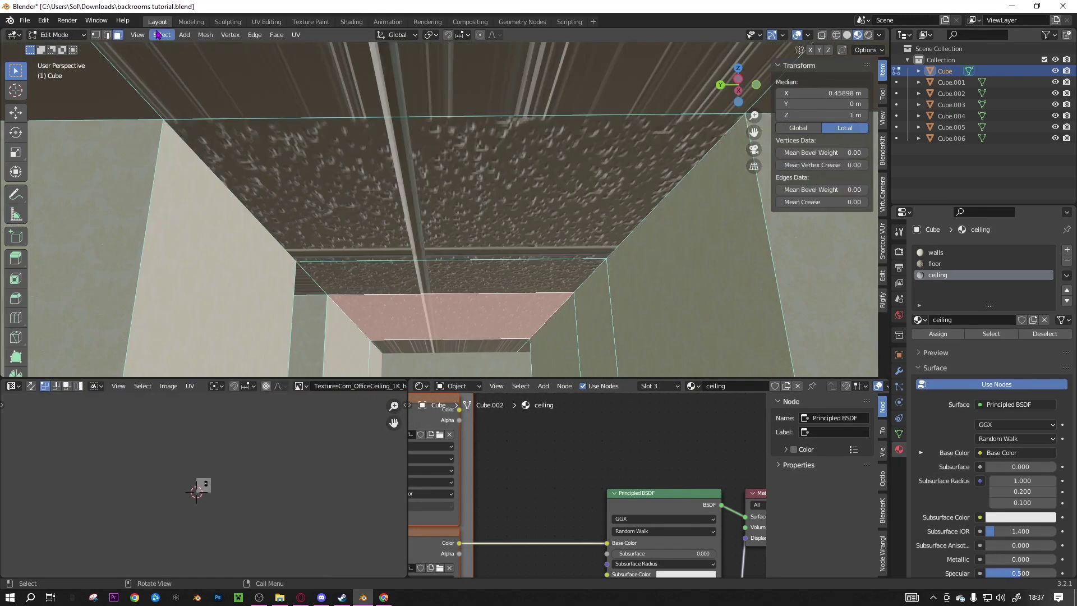
left_click(160, 35)
mouse_move(197, 168)
left_click(280, 169)
key("u")
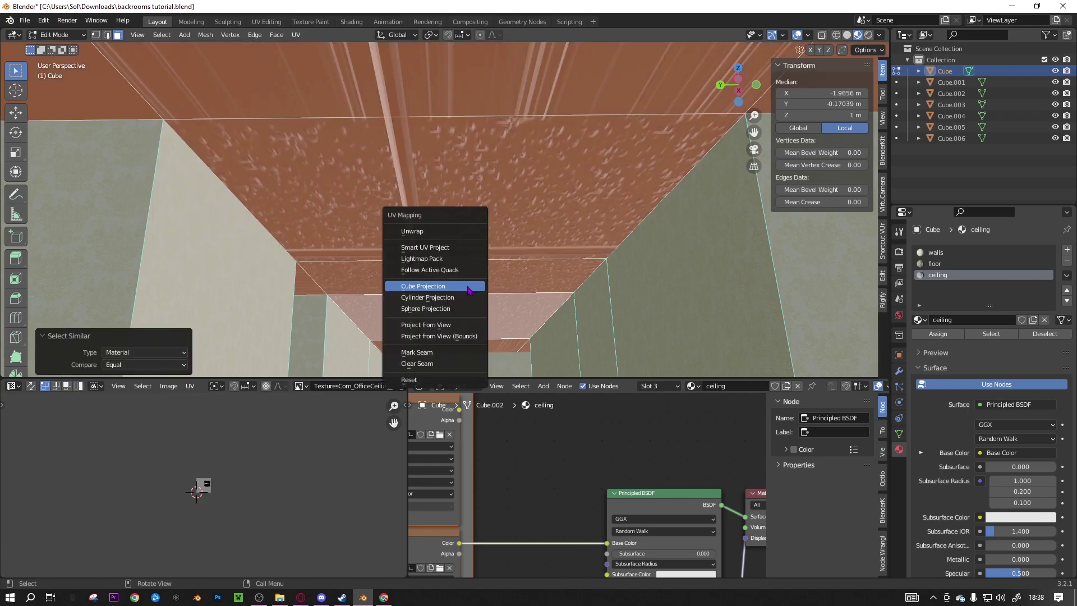
left_click(466, 286)
Scale up the ceiling faces' UVs so the ceiling tiles repeat at a smaller size
scroll(477, 255, "down", 4)
middle_click_drag(476, 254, 478, 318)
scroll(247, 495, "up", 4)
key("a")
key("s")
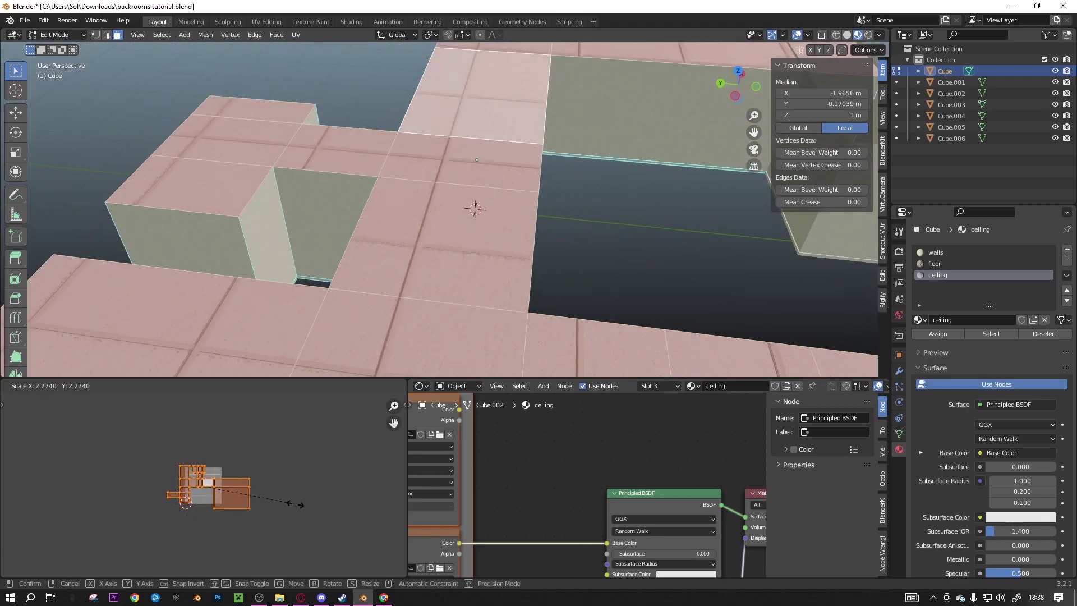
left_click(64, 510)
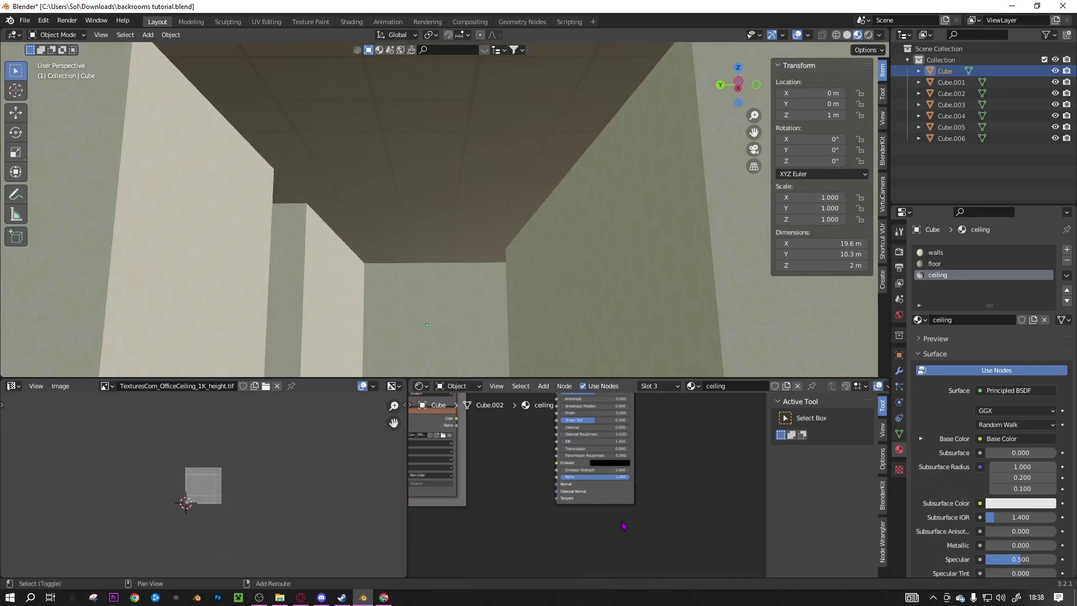
Add a Bump node linking the Displacement texture to its Height and its output to the Principled BSDF Normal
key("shift+a")
type("bump")
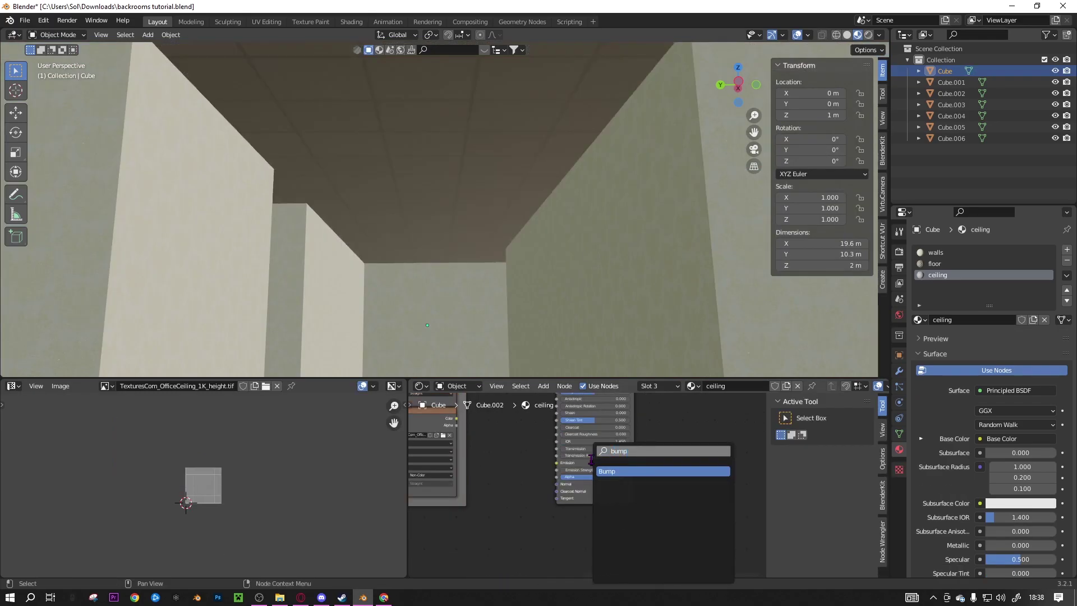
left_click(610, 470)
left_click(506, 424)
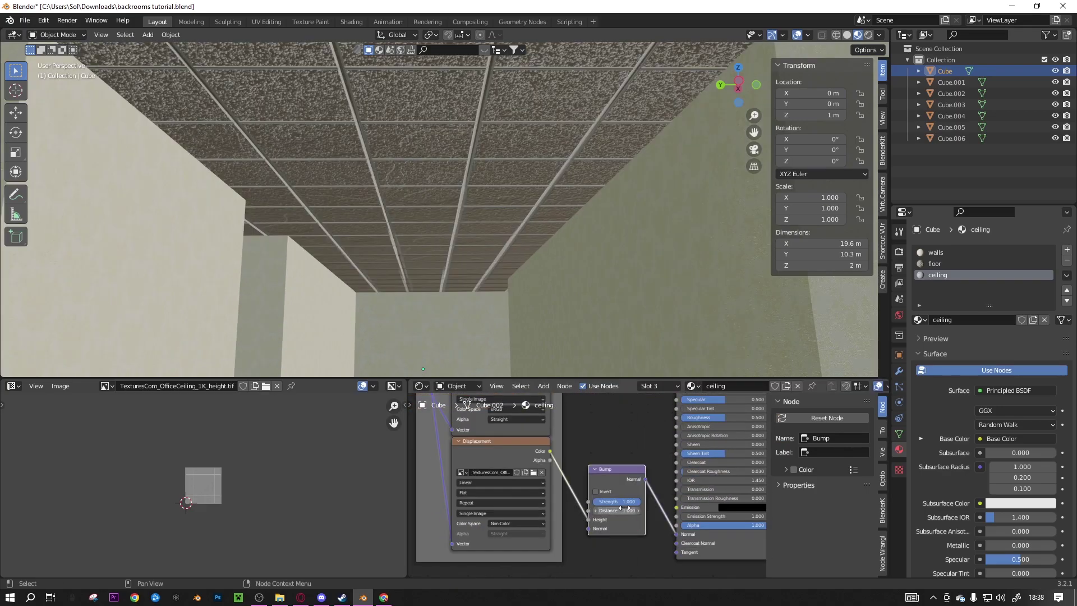
Set the ceiling material's Bump strength to 0.8
left_click_drag(617, 501, 605, 502)
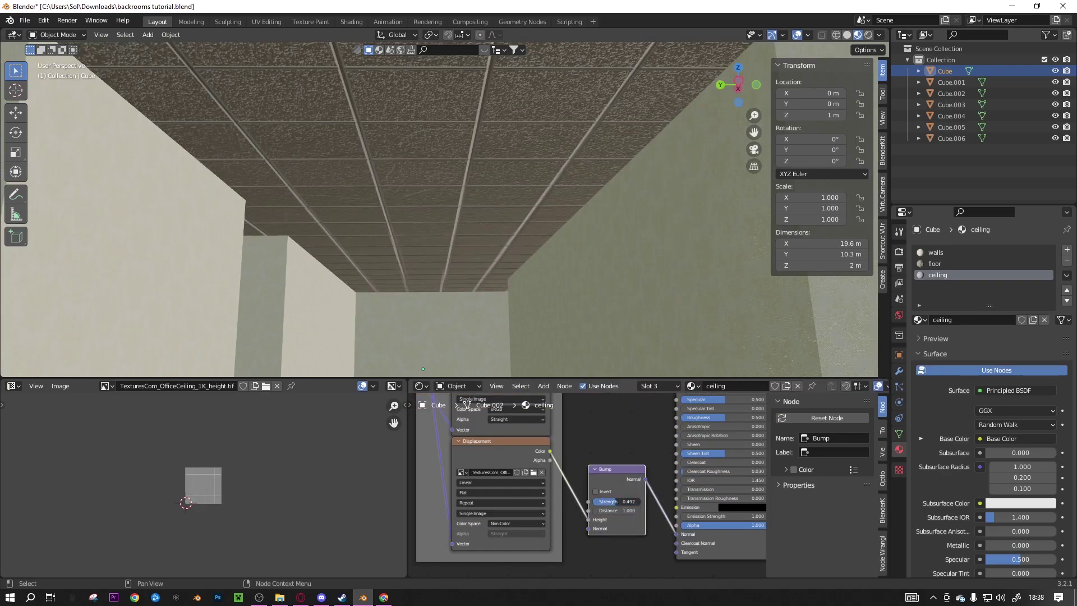
type(".8")
key("Return")
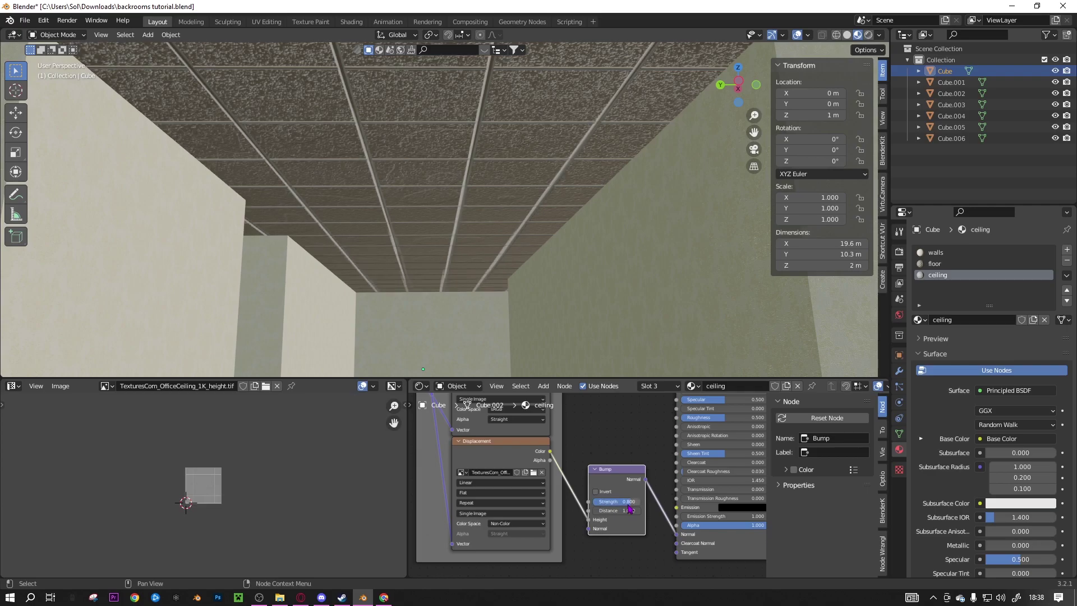
left_click(479, 317)
Insert a MixRGB node between the ceiling's Base Color texture and Principled BSDF, with the Ambient Occlusion texture feeding Color2
left_click_drag(574, 441, 566, 438)
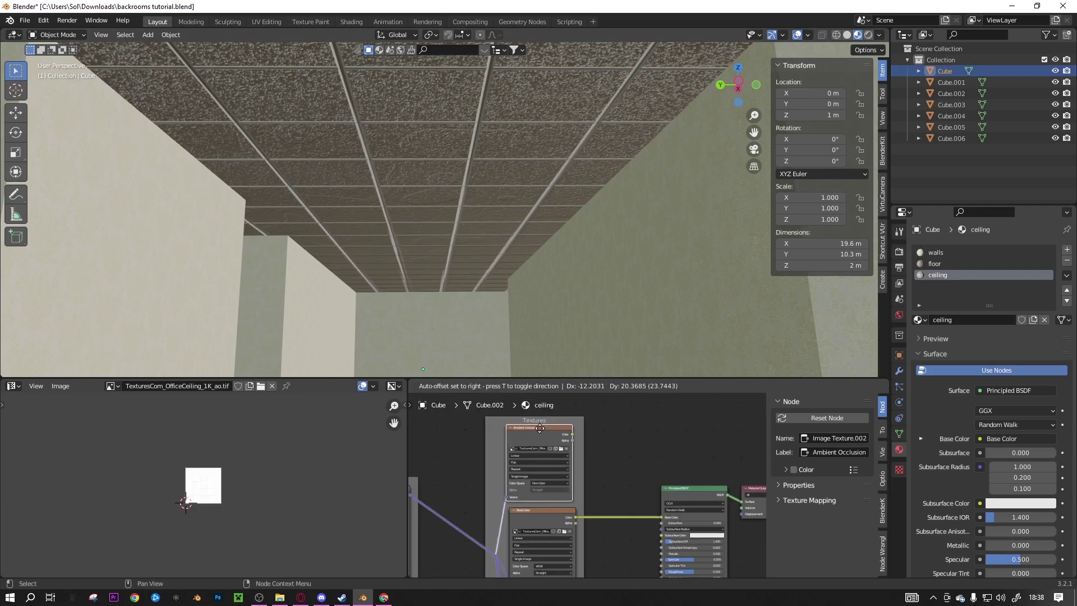
middle_click_drag(605, 467, 543, 451, "shift")
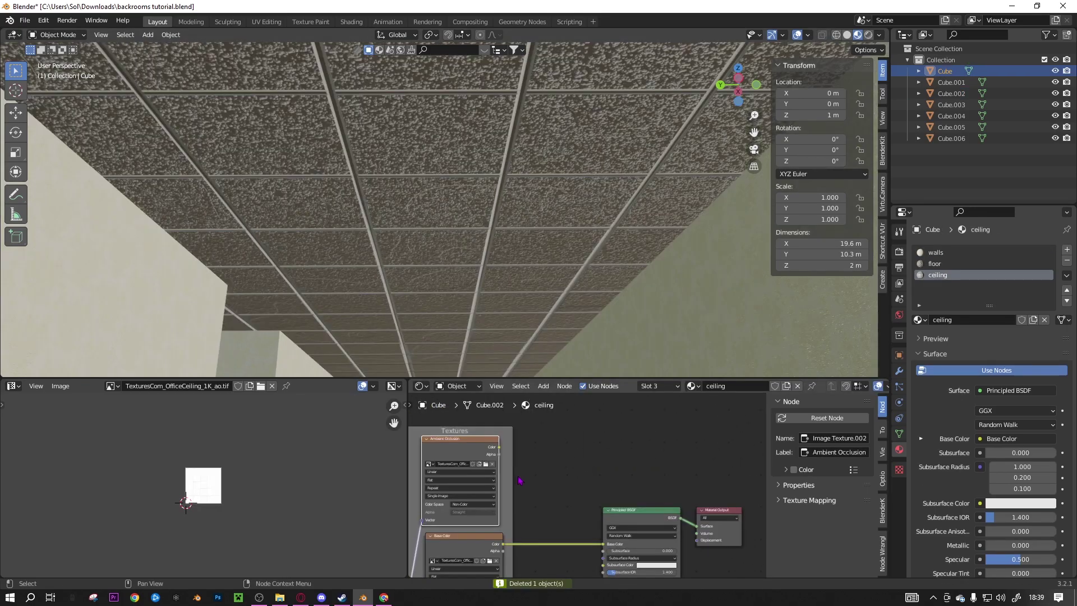
middle_click_drag(529, 487, 534, 457)
key("shift+a")
left_click(536, 453)
type("mix")
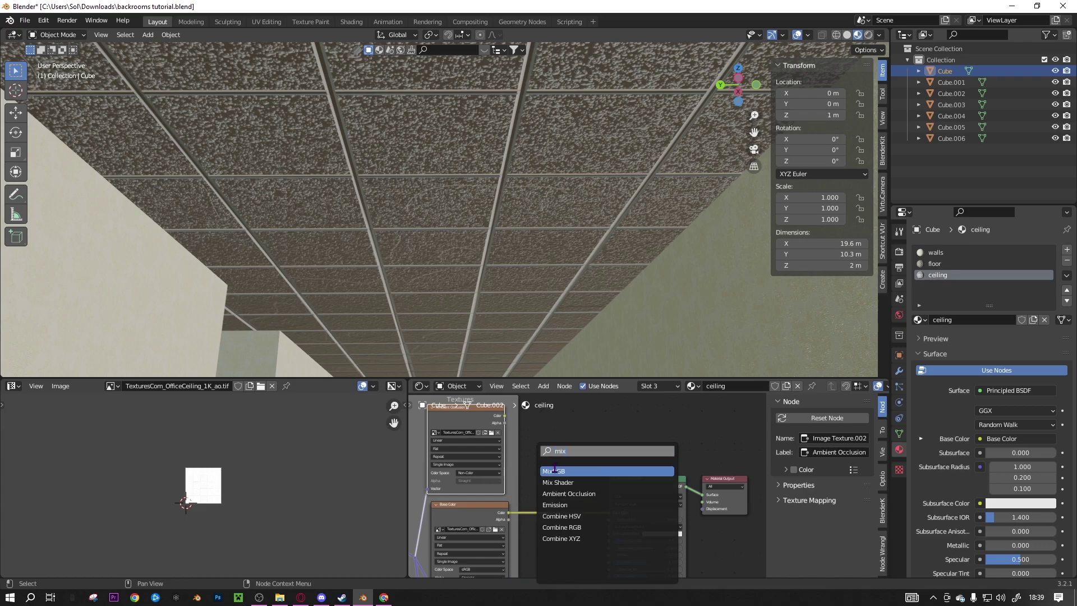
key("Return")
left_click(576, 510)
left_click_drag(511, 430, 569, 534)
Set the ceiling's MixRGB node to the Multiply blending mode
middle_click_drag(576, 507, 563, 492)
scroll(563, 492, "up", 1)
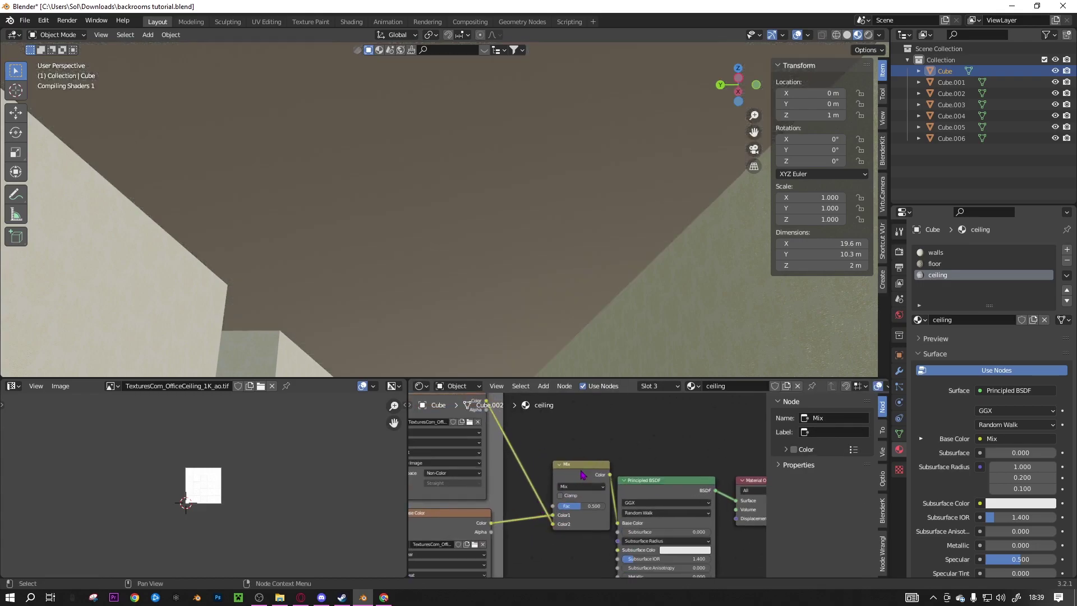
left_click_drag(581, 471, 562, 470)
left_click(558, 485)
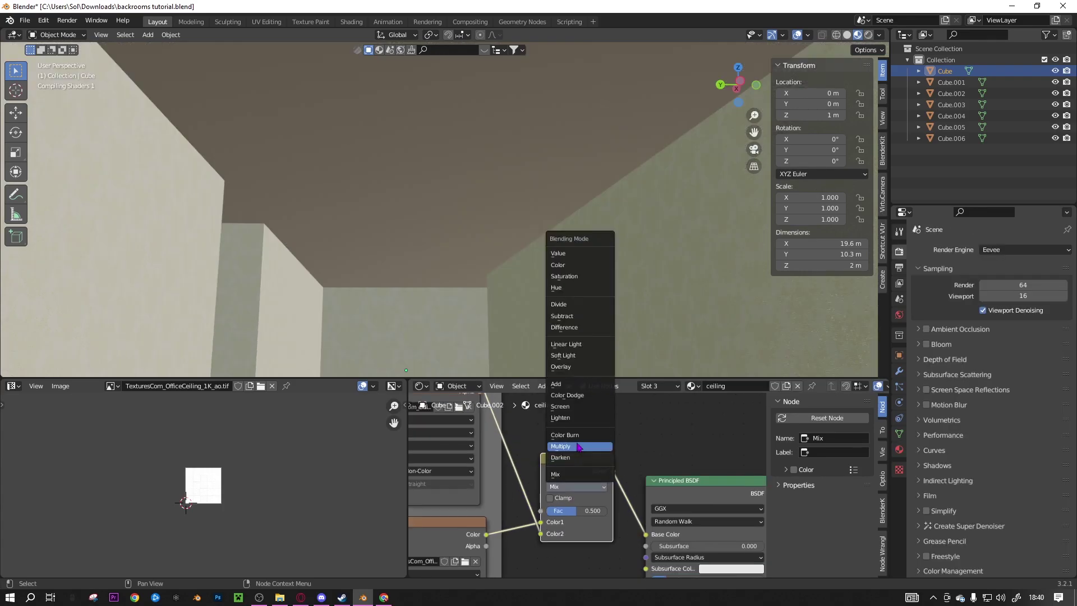
left_click(578, 447)
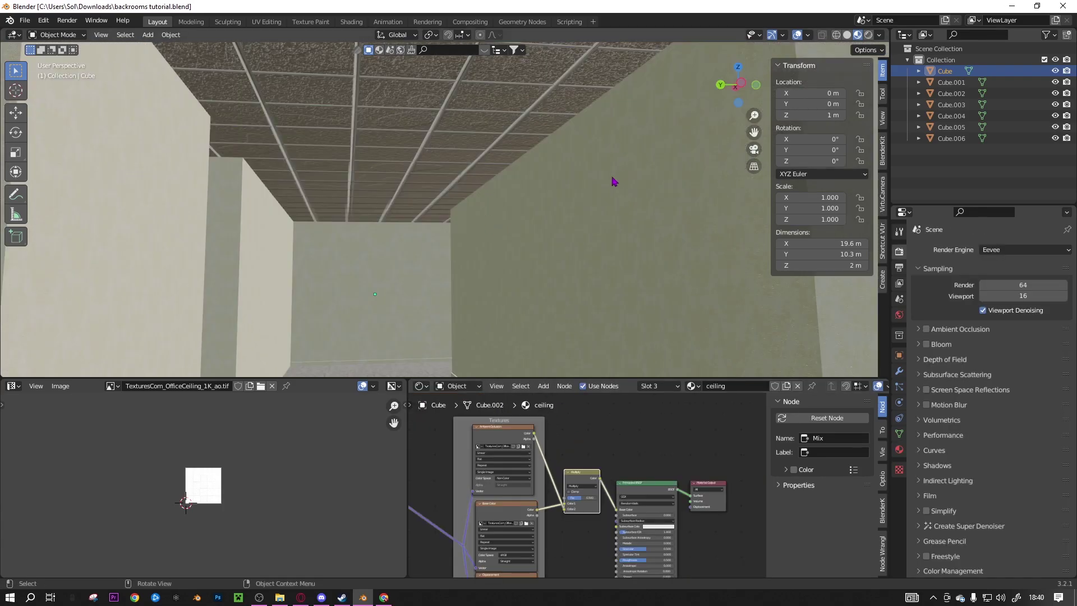
Enable the Face Orientation overlay and flip the normals of all faces of the room mesh
left_click(807, 35)
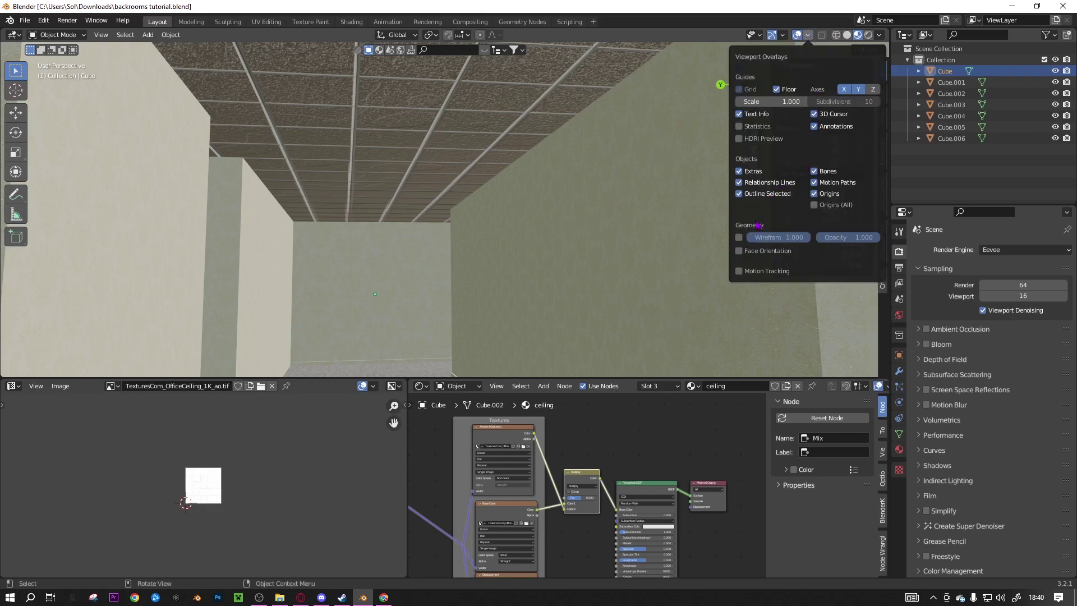
left_click(739, 251)
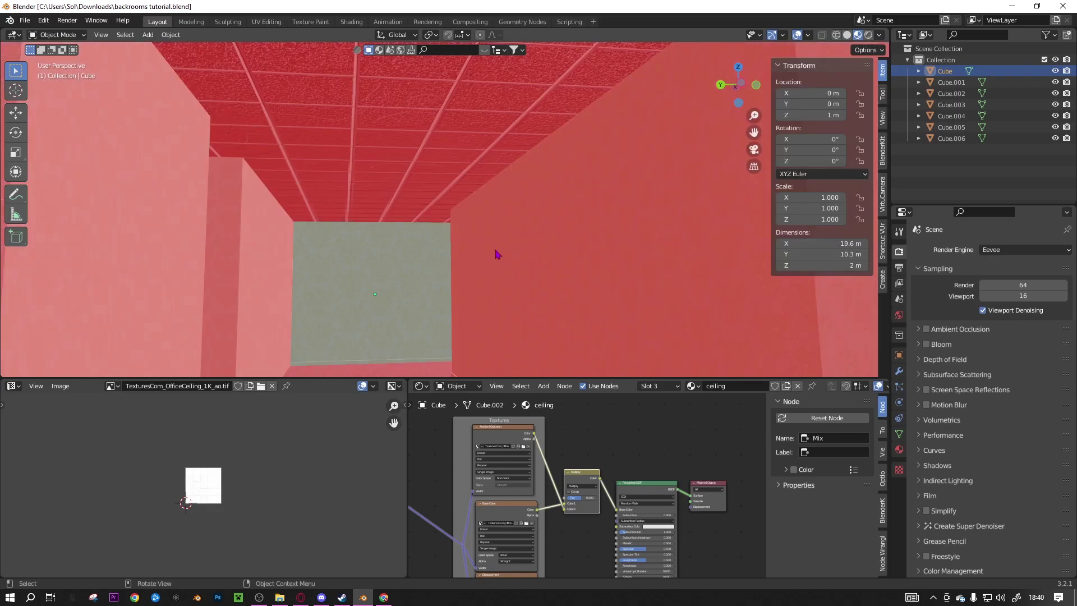
key("Tab")
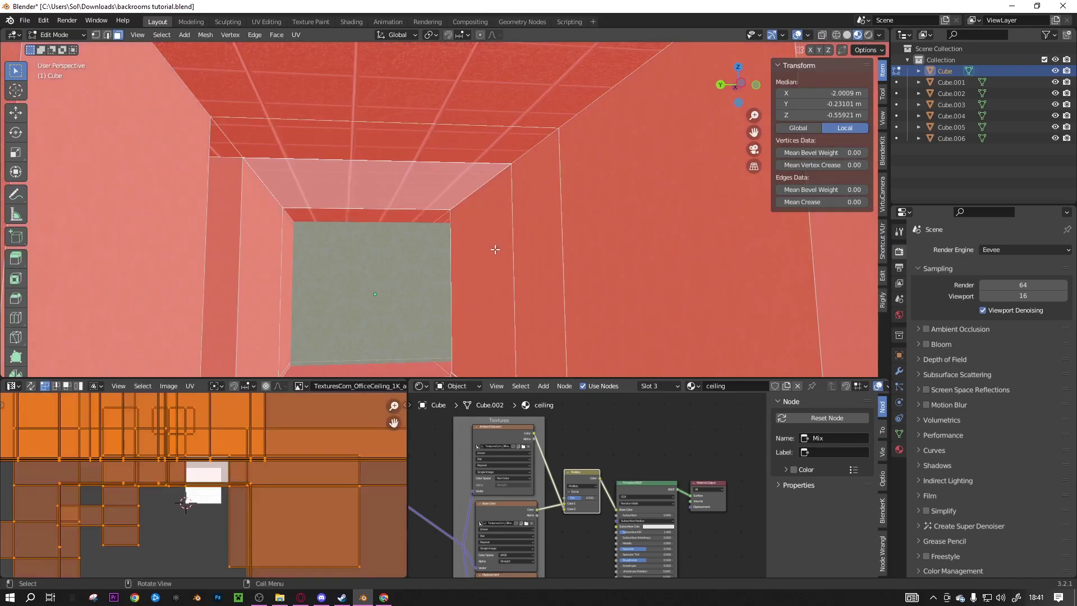
left_click(205, 37)
mouse_move(264, 234)
left_click(318, 233)
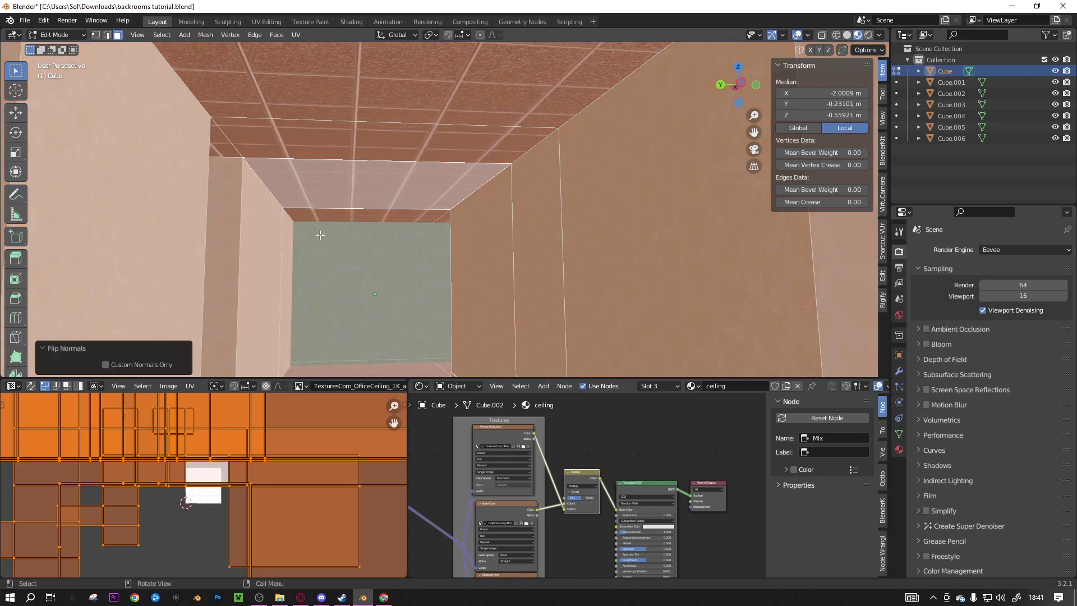
key("Tab")
middle_click_drag(457, 244, 458, 288)
middle_click_drag(428, 212, 457, 180)
key("Tab")
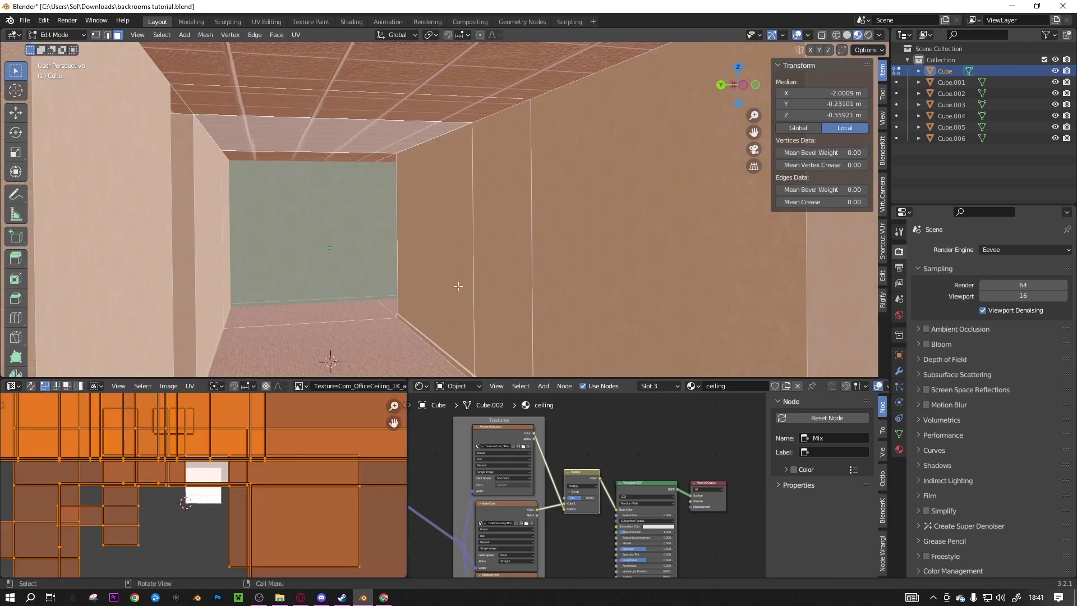
key("Tab")
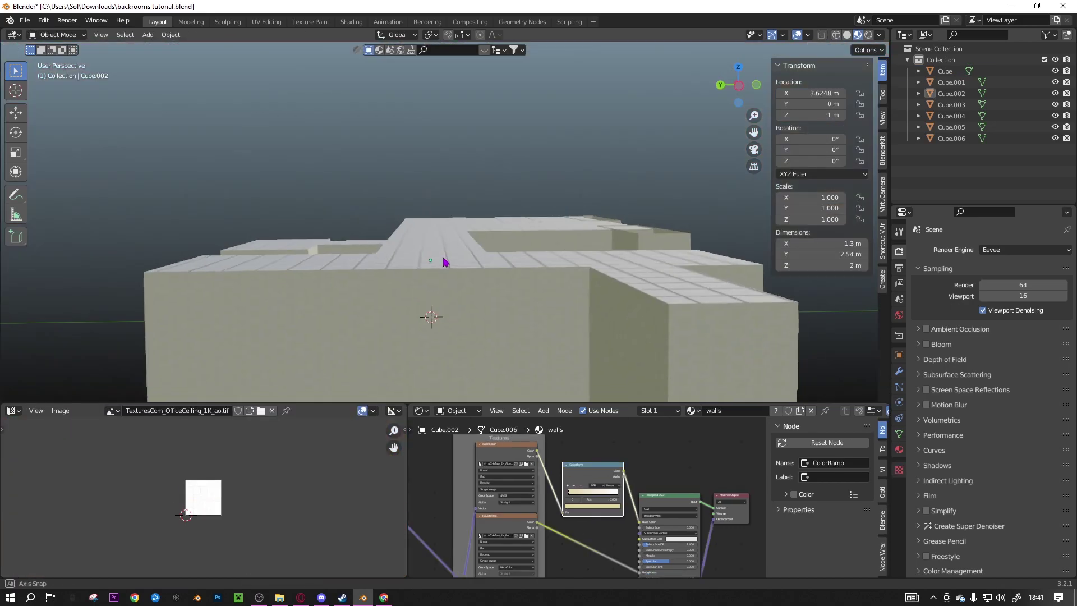
Add a plane mesh to the scene and enter Edit Mode on it
middle_click_drag(443, 253, 442, 255)
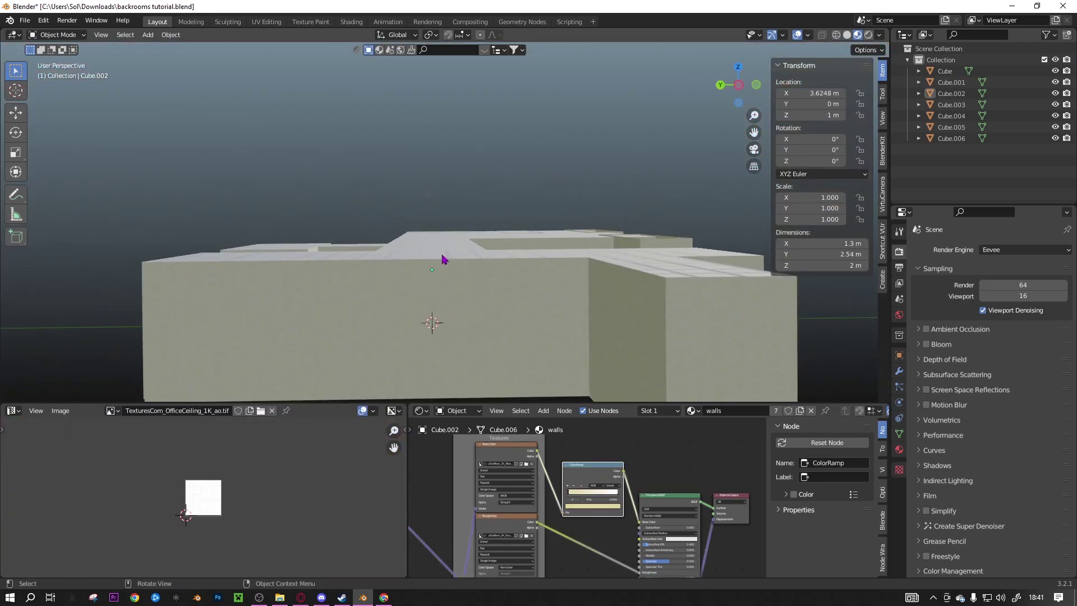
key("shift+a")
mouse_move(437, 119)
left_click(480, 120)
key("Tab")
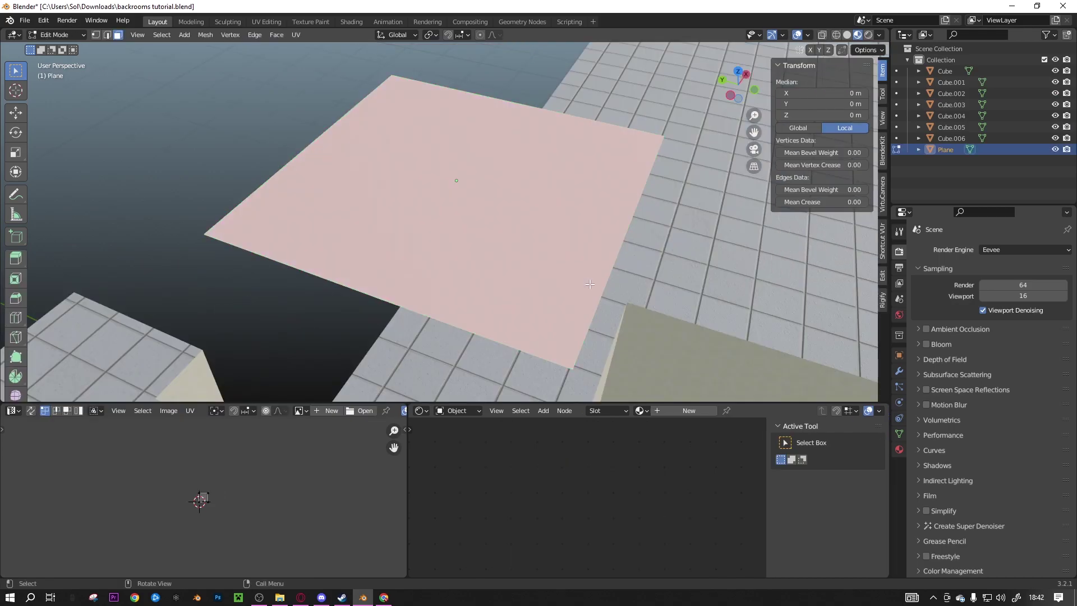
Inset the plane's face by about 0.05 m and delete the inner face to leave a thin square frame
key("i")
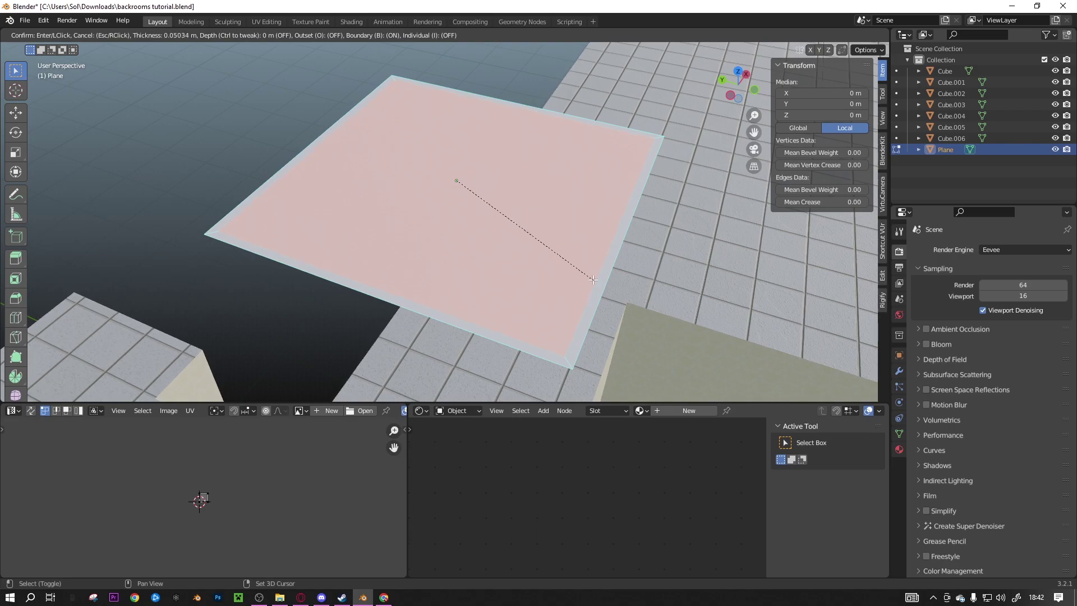
left_click(592, 279)
key("x")
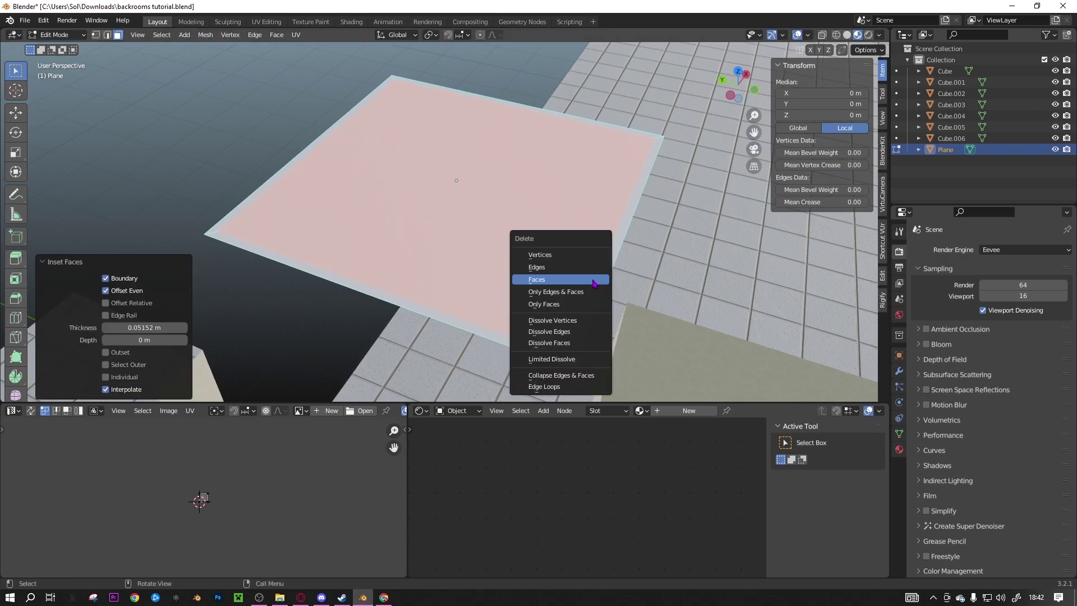
left_click(594, 284)
key("Tab")
scroll(594, 286, "down", 4)
middle_click_drag(594, 286, 554, 252)
Extrude the entire square frame upward along Z by about 0.04 m and return to Object Mode
key("Tab")
scroll(596, 313, "up", 5)
key("a")
key("e")
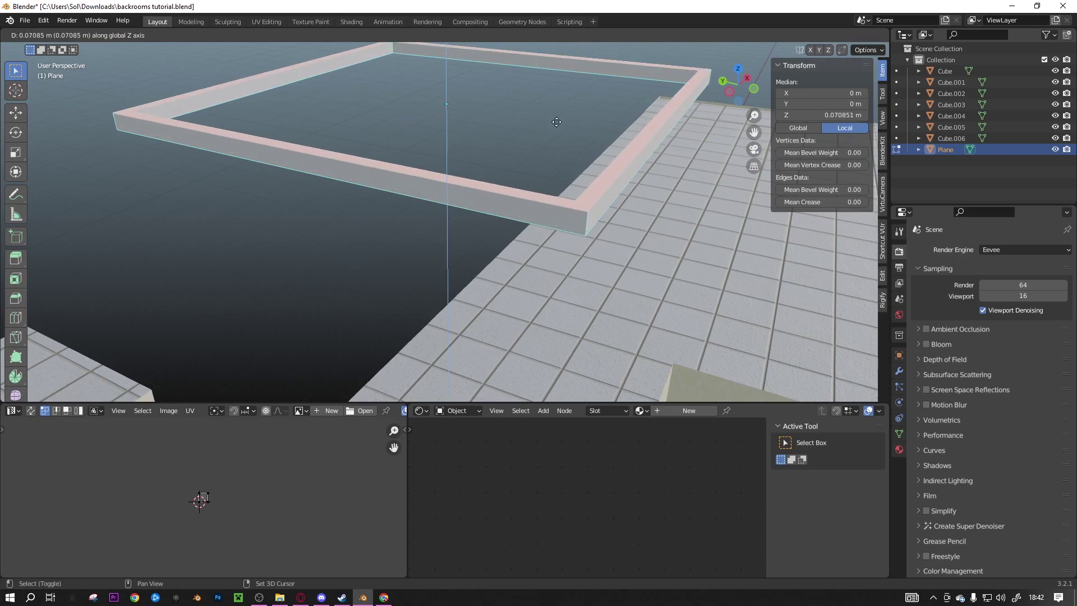
left_click(551, 176)
key("Tab")
Add an Array modifier to the square frame and set its count to 10
scroll(551, 176, "down", 2)
left_click(898, 371)
left_click(944, 250)
left_click(856, 282)
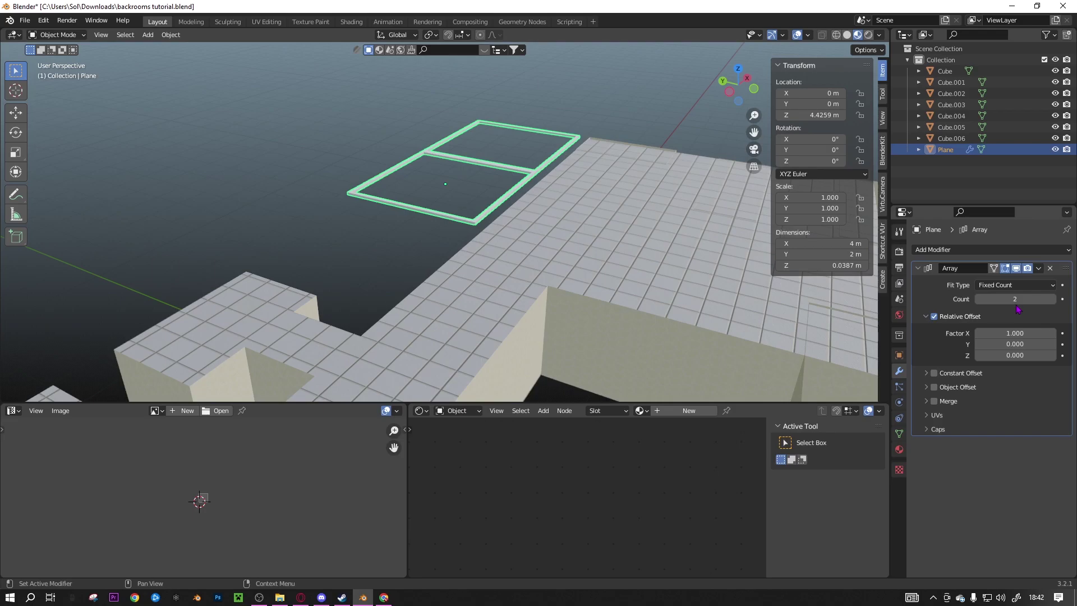
left_click_drag(1014, 301, 1049, 301)
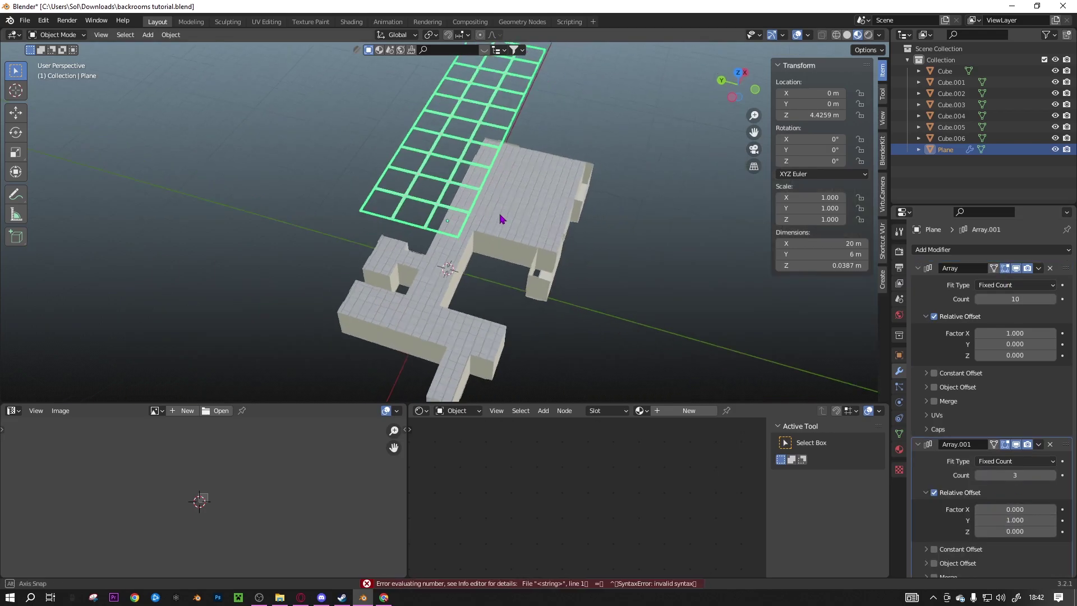
Scale the frame grid down to about 0.3 and move it along Y to about -0.7 m beneath the room's ceiling
key("s")
left_click(537, 337)
key("g")
key("y")
left_click(537, 338)
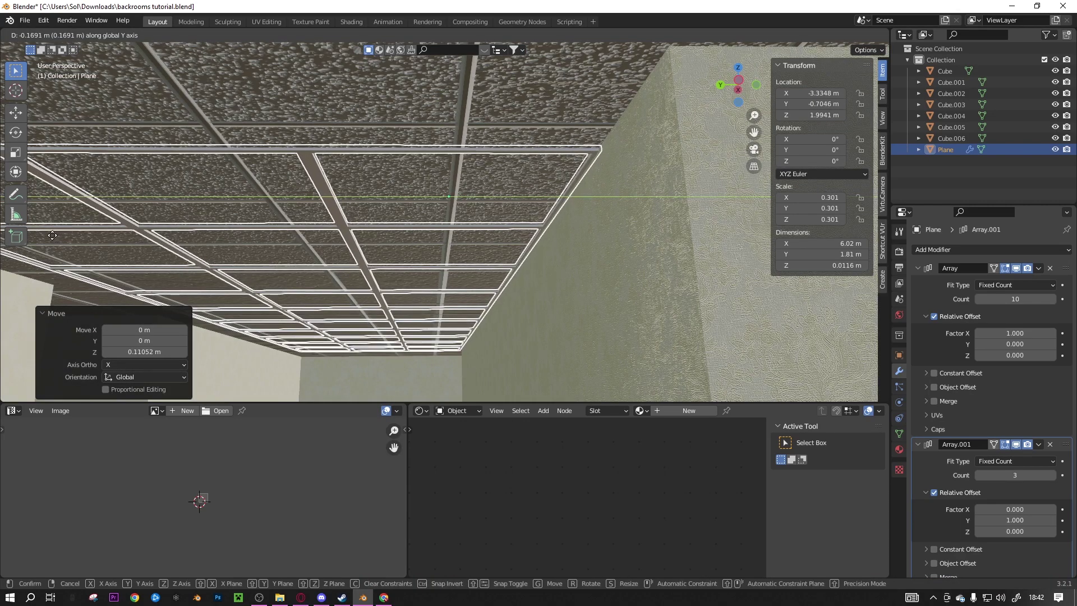
left_click(52, 235)
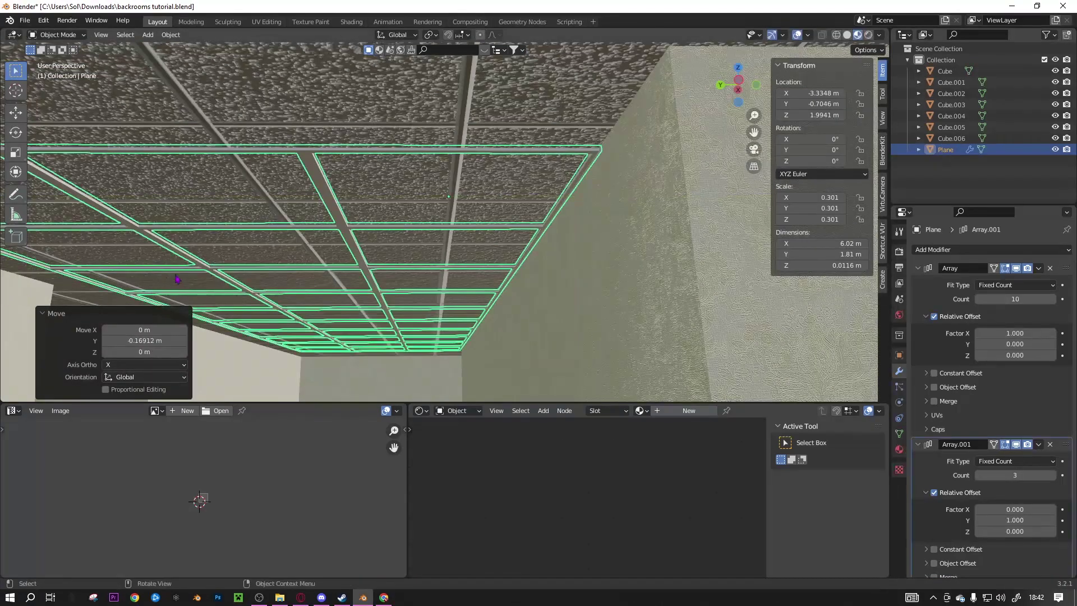
Scale the frame grid up by a factor of about 1.14 to widen it across the corridor ceiling, and deselect it
middle_click_drag(452, 262, 560, 269, "shift")
key("s")
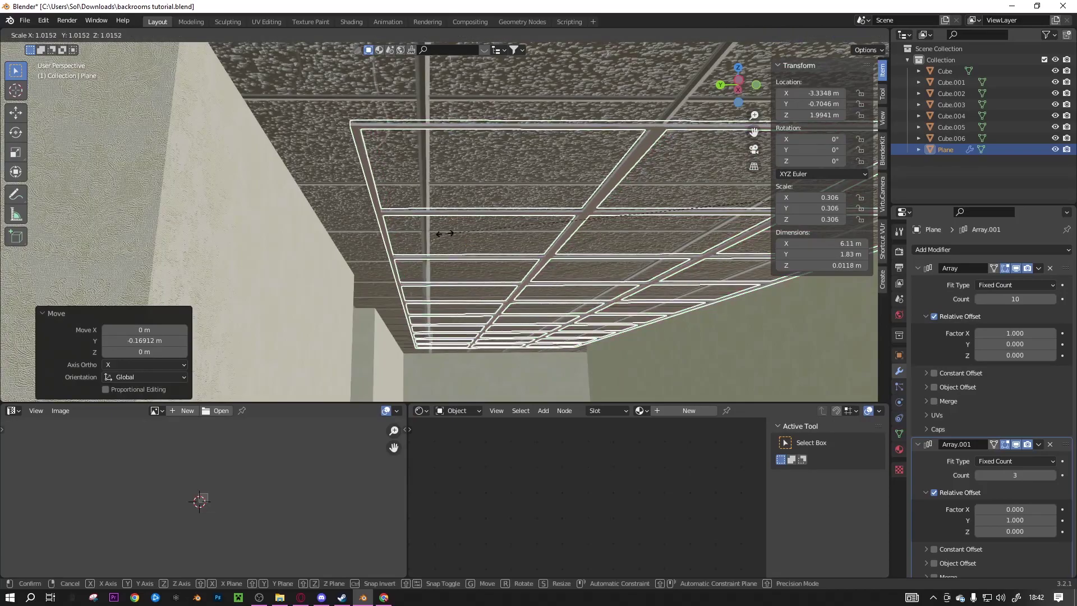
left_click(387, 230)
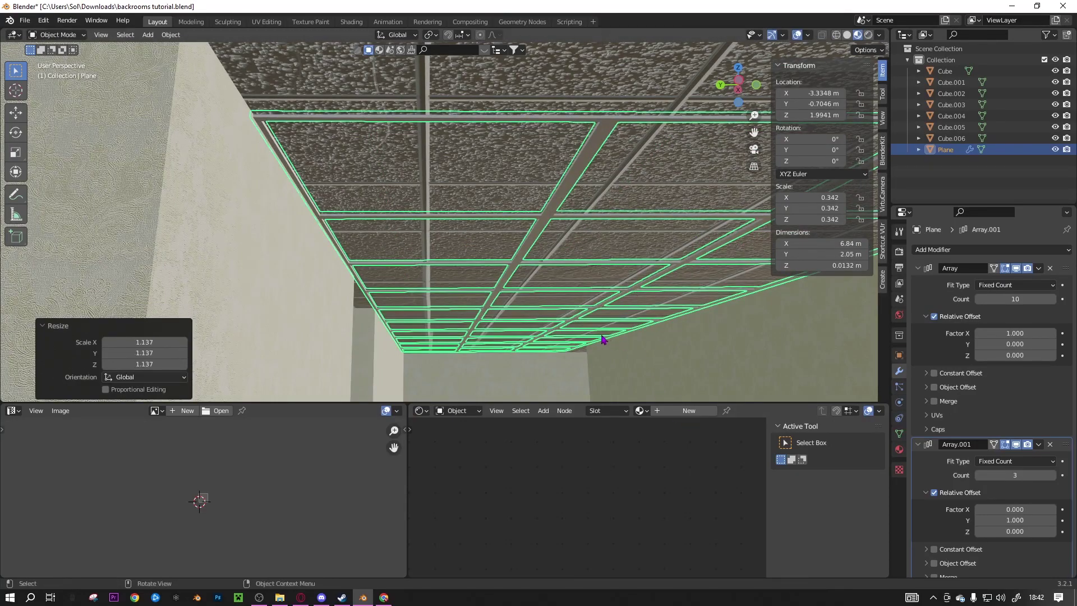
left_click(617, 357)
scroll(617, 357, "down", 2)
middle_click_drag(617, 357, 582, 335, "shift")
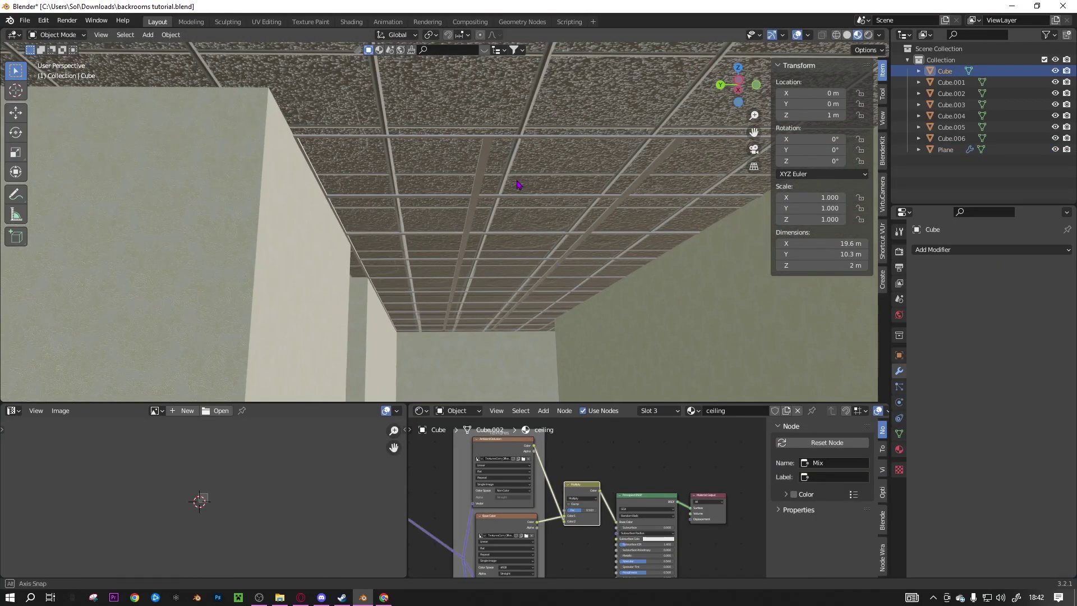
Set the second Array modifier's count to 4 and rescale the frame grid to fit the ceiling tiles
left_click(1005, 476)
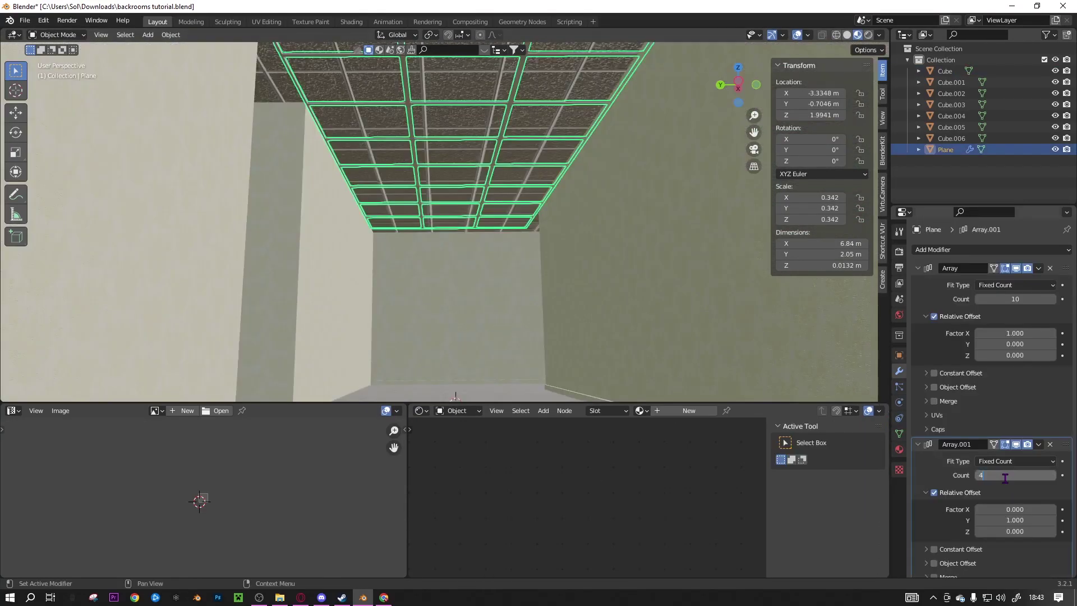
type("4")
key("Return")
key("s")
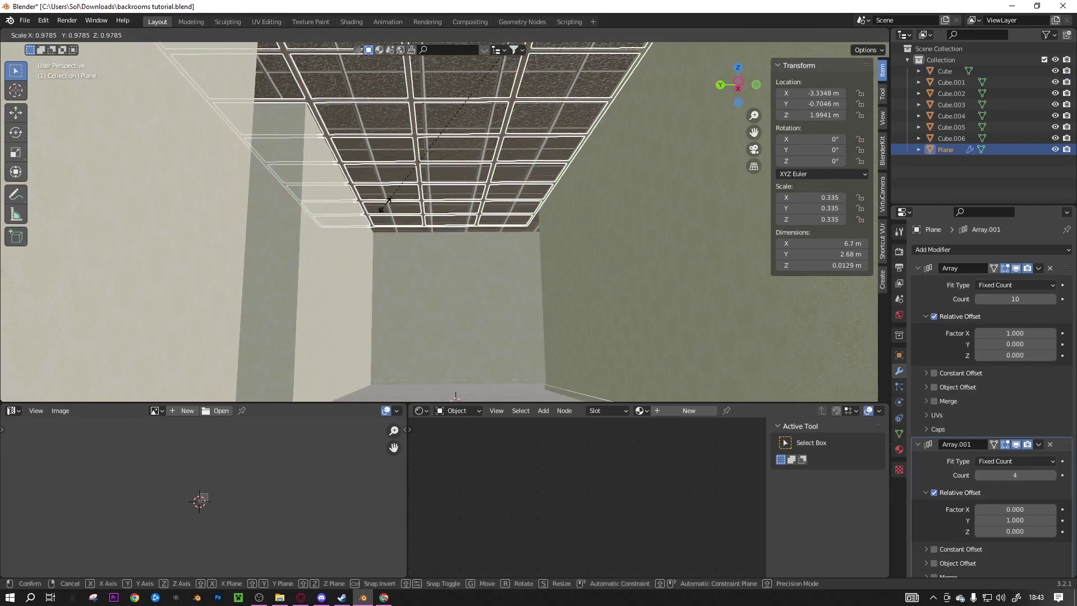
left_click(303, 185)
middle_click_drag(303, 185, 279, 238)
key("s")
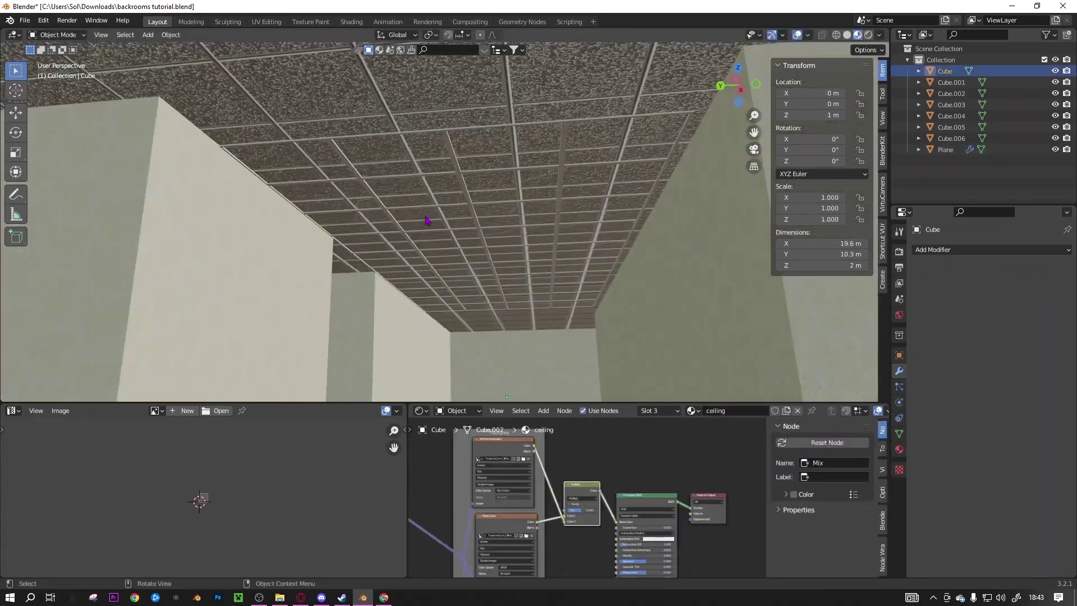
middle_click_drag(426, 220, 479, 233)
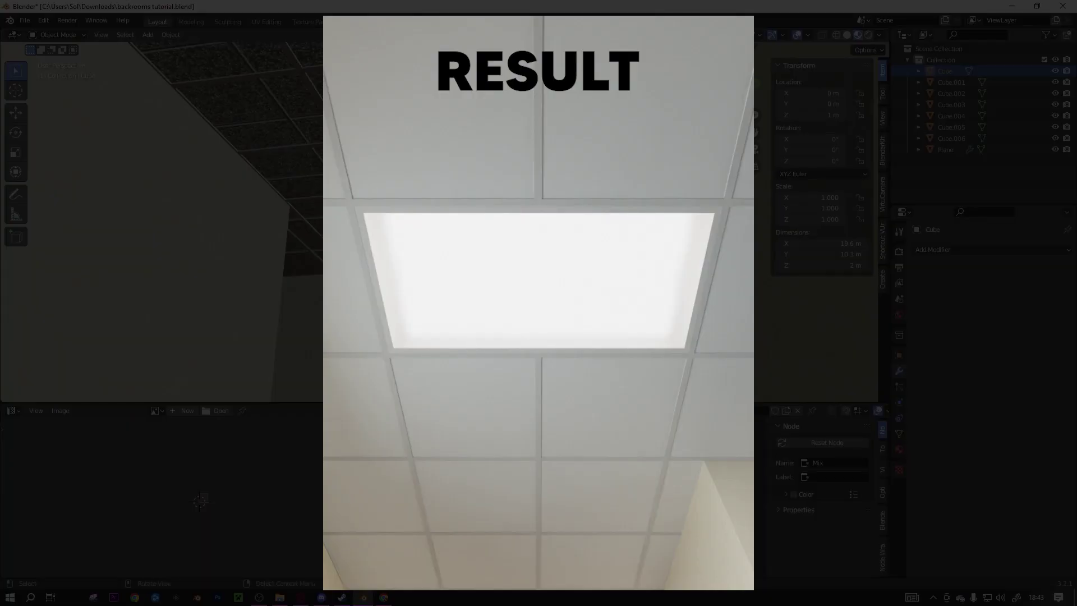
Move the small square plane along X and scale it to fill one opening of the ceiling grid
left_click(488, 235)
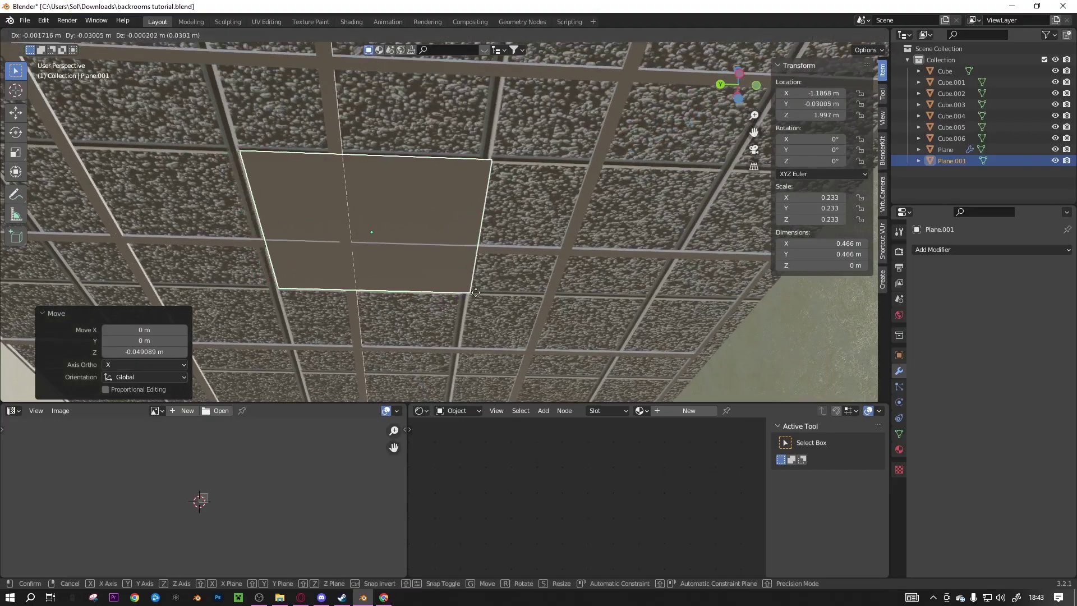
key("g")
key("x")
left_click(564, 223)
key("g")
key("x")
left_click(555, 232)
key("s")
left_click(554, 226)
left_click(627, 327)
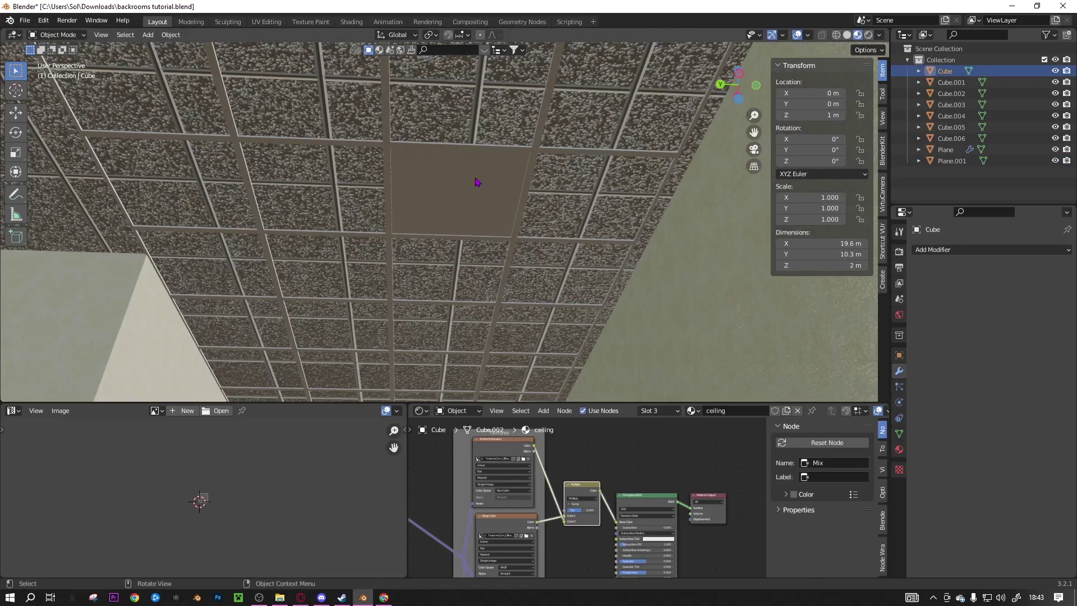
Select the square panel in the ceiling grid and move it along the Y axis
left_click(465, 221)
middle_click_drag(492, 193, 471, 174)
key("g")
key("y")
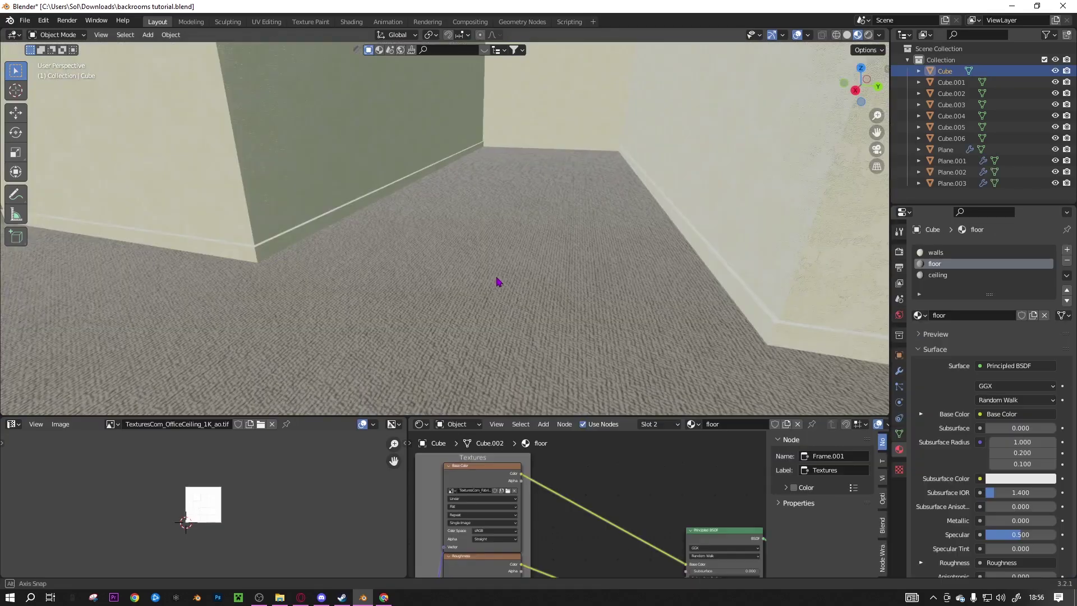
middle_click_drag(500, 281, 407, 251)
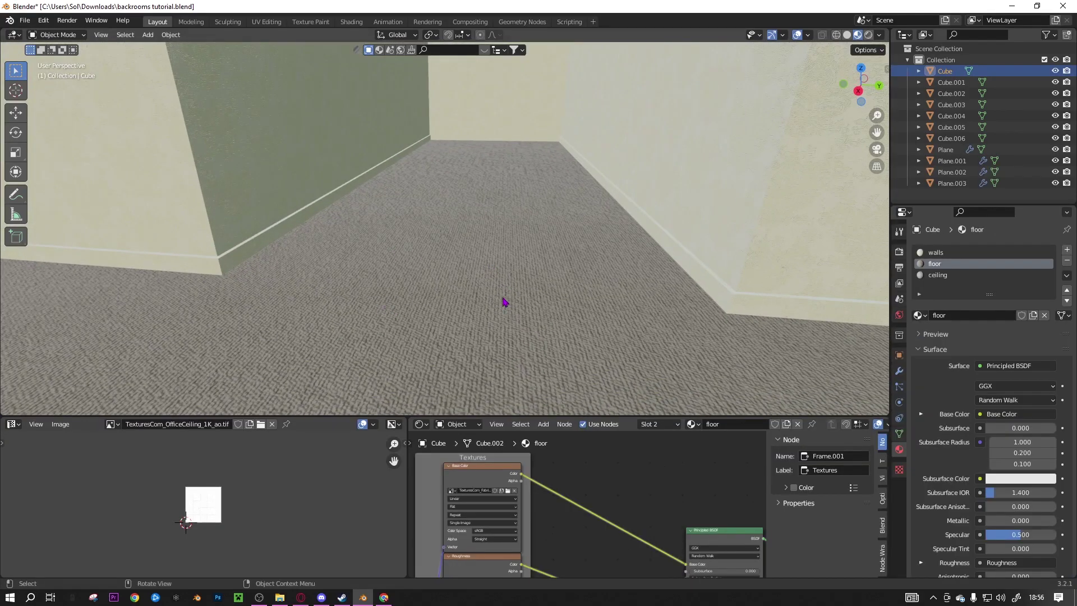